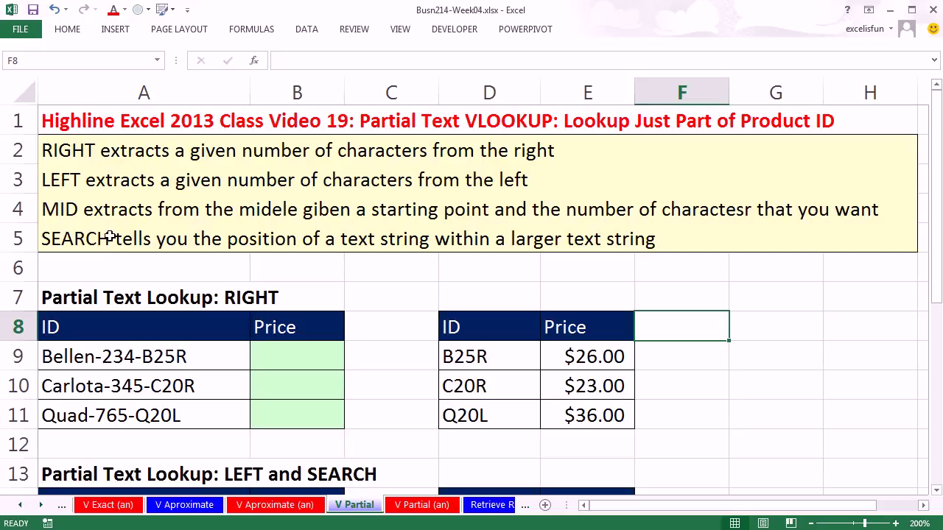
click(190, 356)
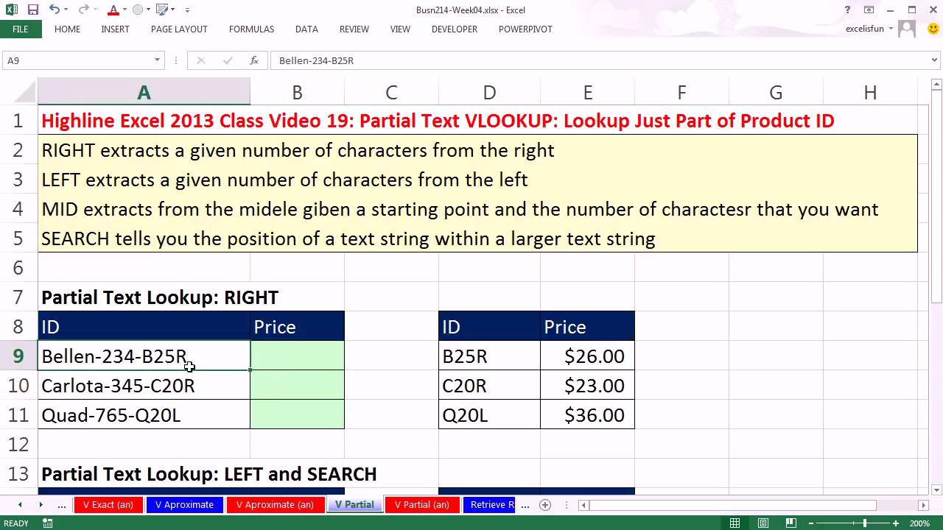
click(188, 389)
click(188, 417)
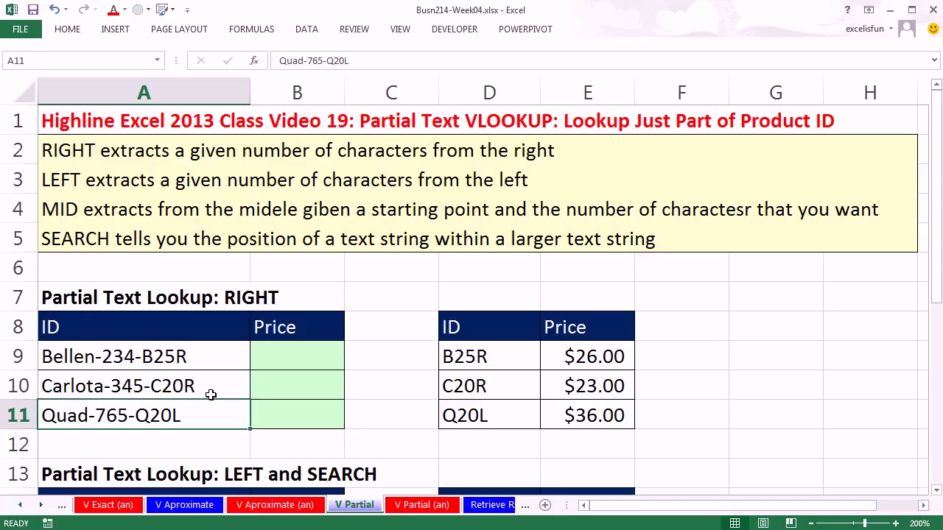
drag(496, 363, 583, 414)
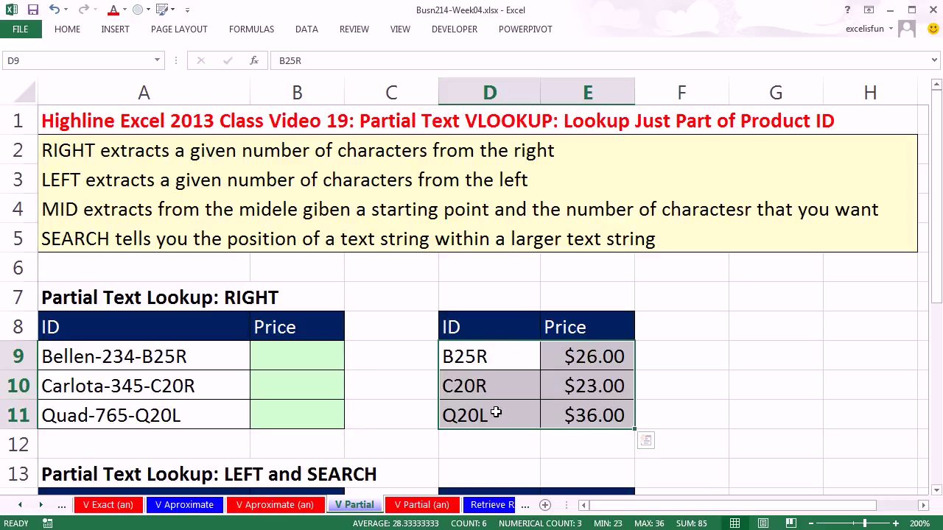
- Enter =RIGHT(A9,4) in B9 to extract the last four ID characters and fill it down to B11
click(302, 360)
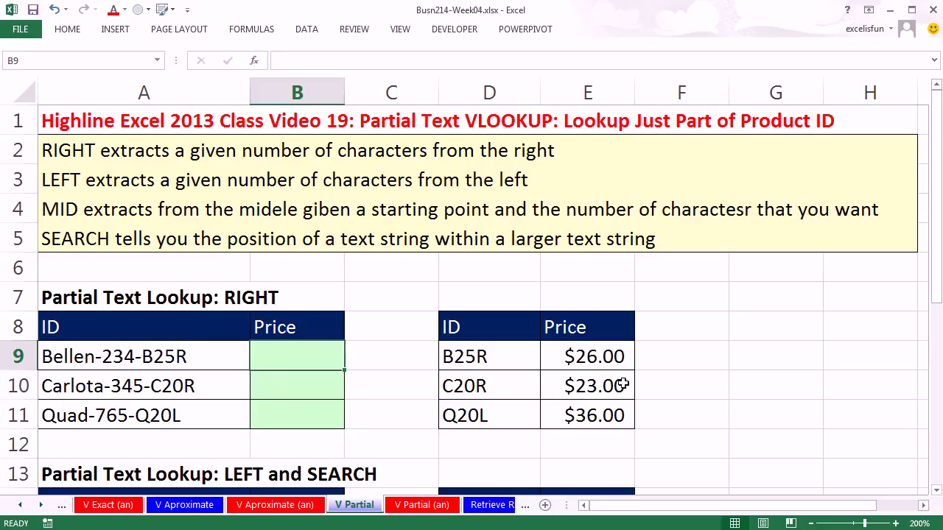
text(=rig)
key(Tab)
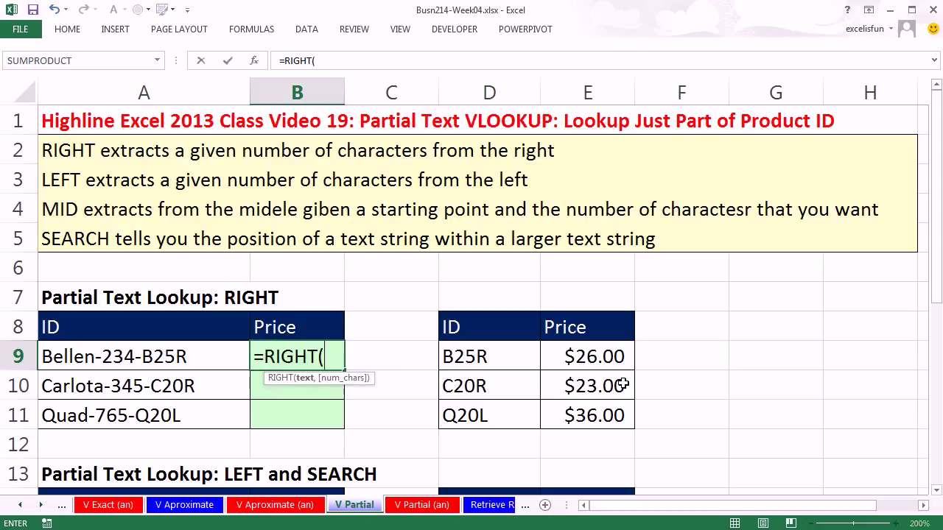
key(Left)
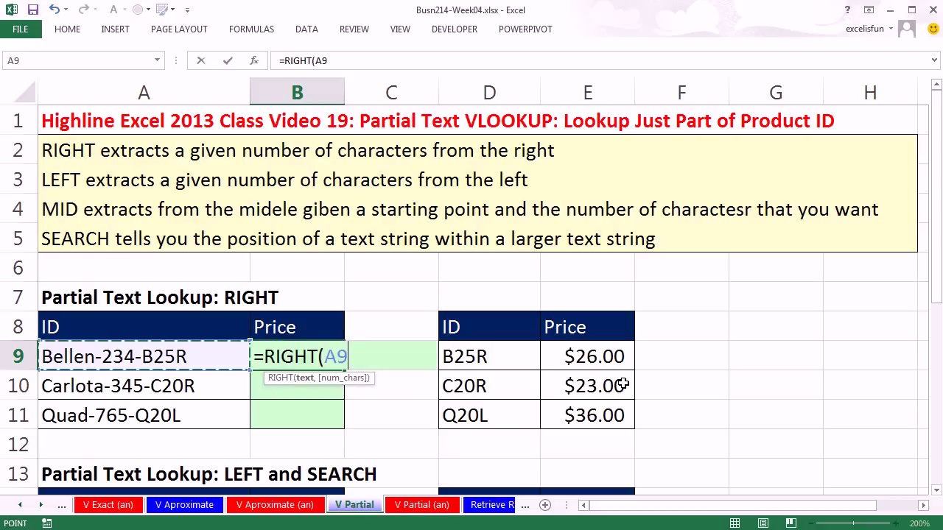
text(,)
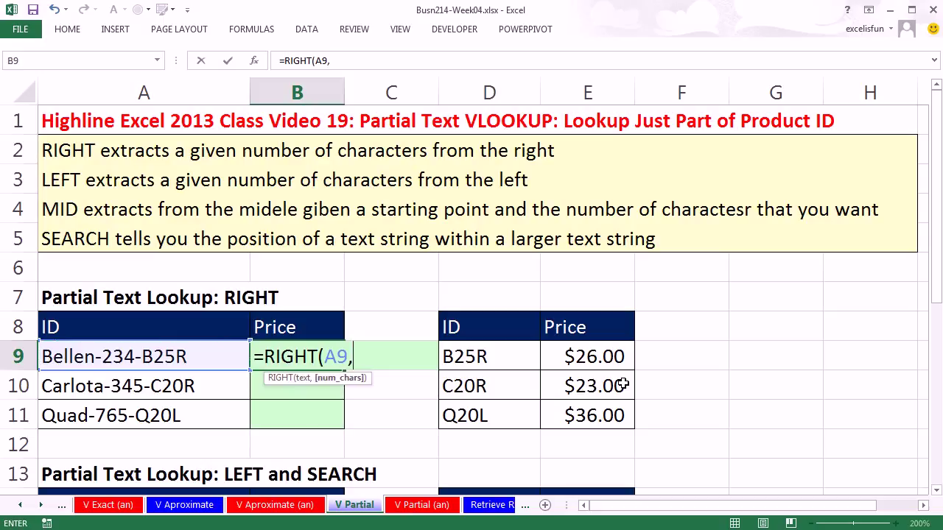
text(4)
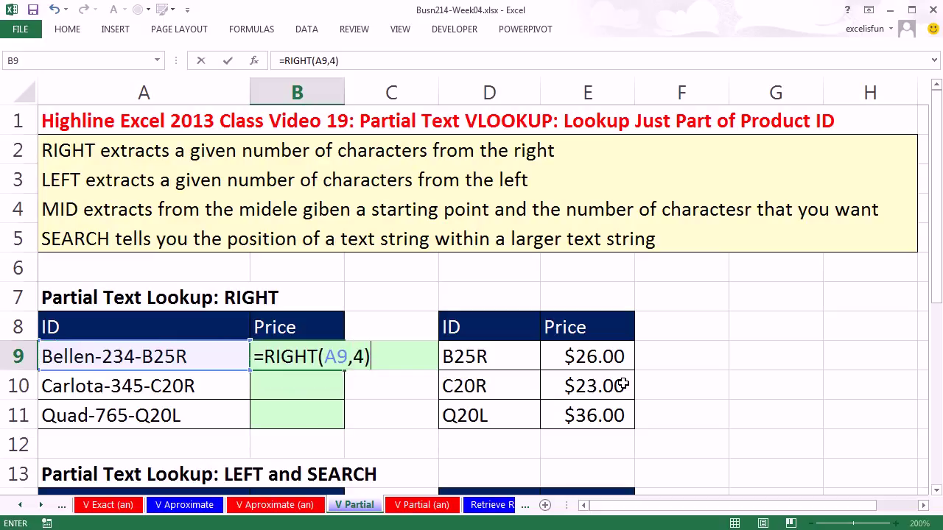
key(ctrl+Return)
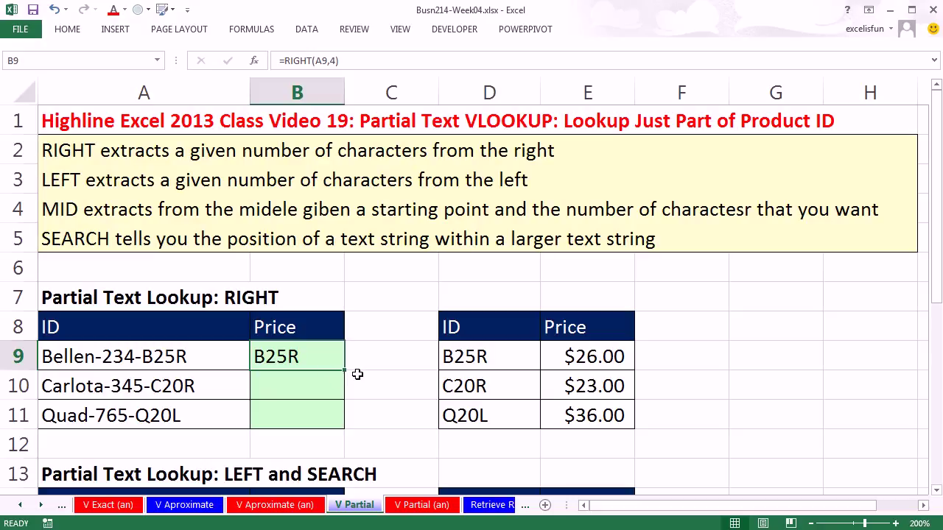
drag(345, 369, 349, 422)
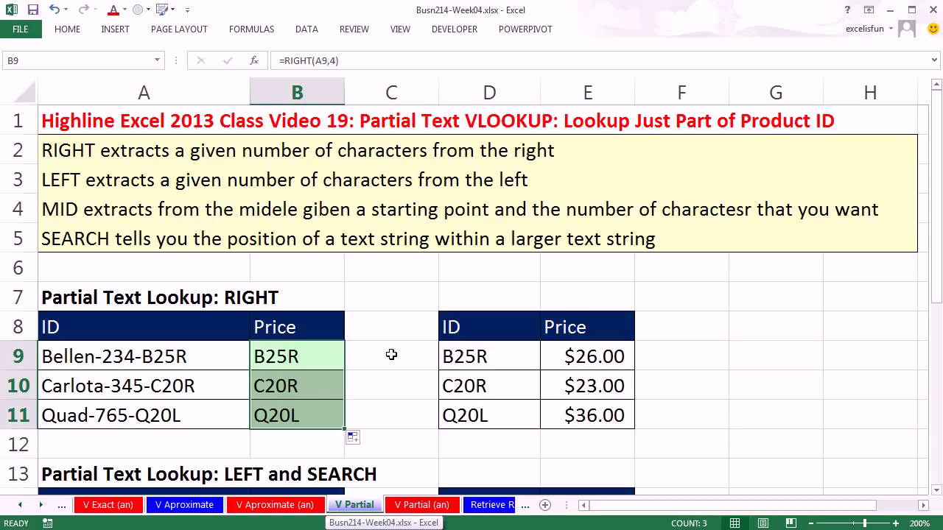
- Nest the RIGHT formula in an exact-match lookup, filling B9:B11 with =VLOOKUP(RIGHT(A9,4),$D$9:$E$11,2,0)
key(F2)
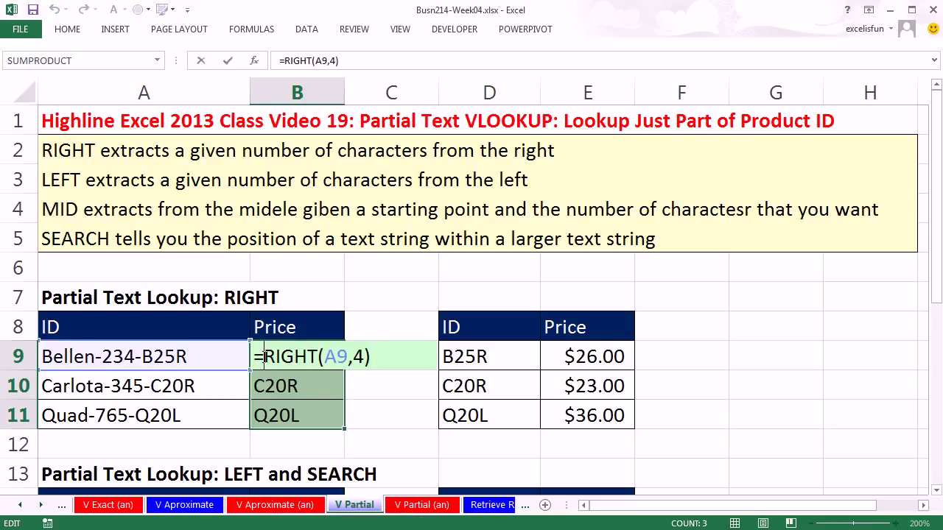
click(263, 356)
text(VLOOKUP()
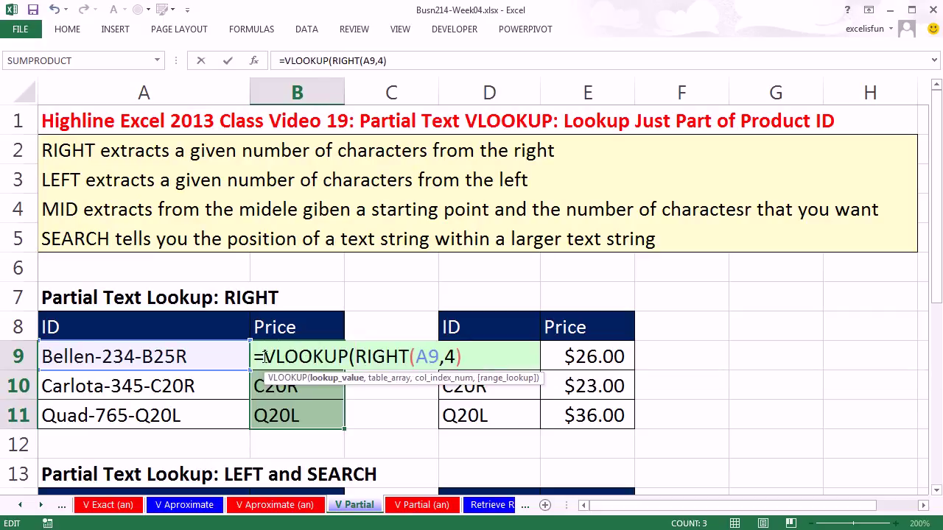
click(319, 379)
click(481, 357)
text(,)
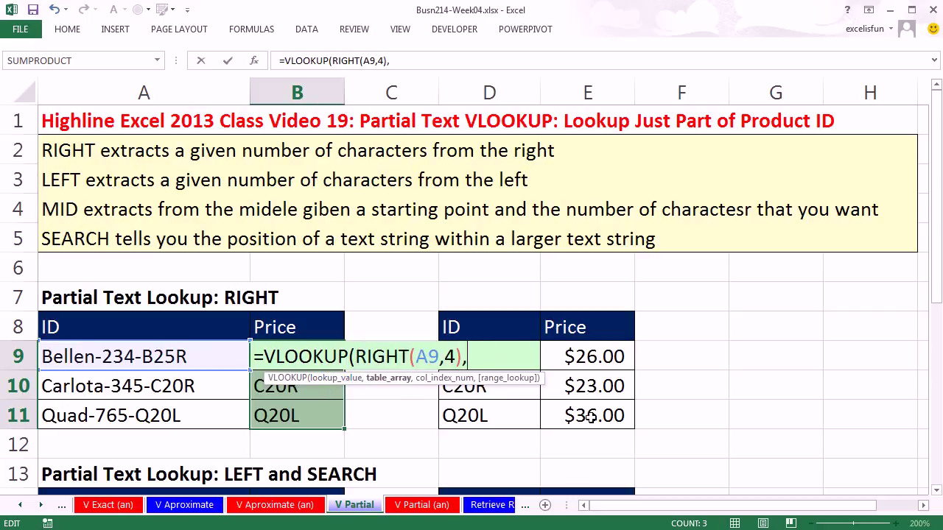
drag(594, 417, 518, 359)
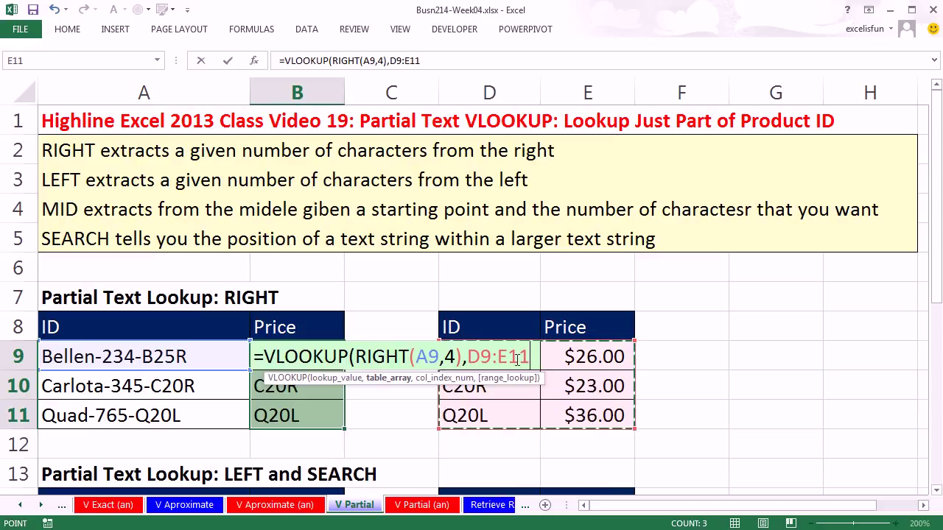
key(F4)
text(,)
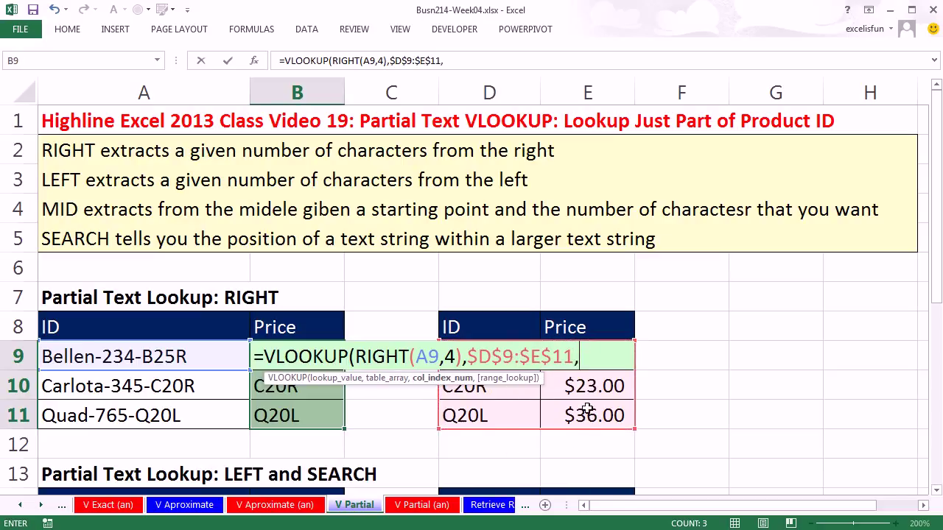
text(2,)
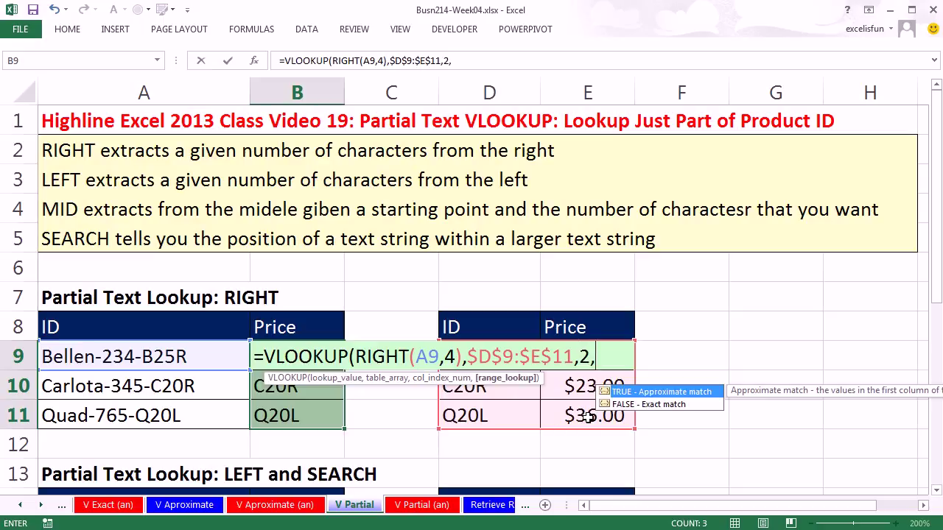
text(0))
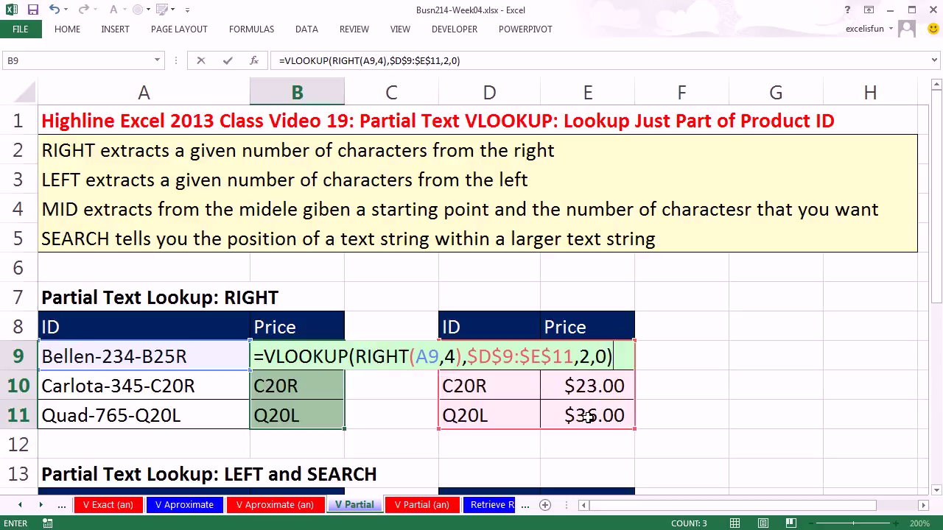
key(ctrl+Return)
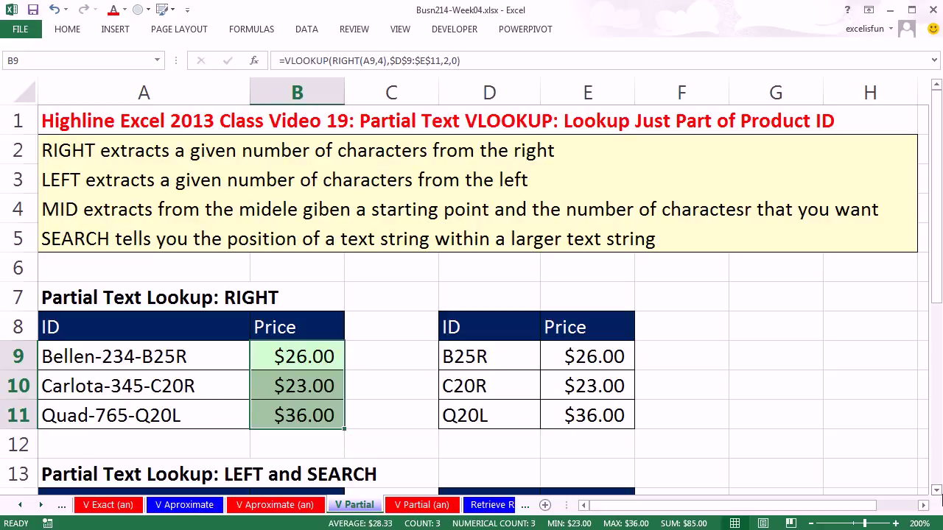
- Try =LEFT(A15,6) in B15 of the LEFT and SEARCH table, filled down to B17, and clear the trial formulas
click(937, 491)
click(937, 491)
click(937, 492)
click(936, 492)
click(936, 491)
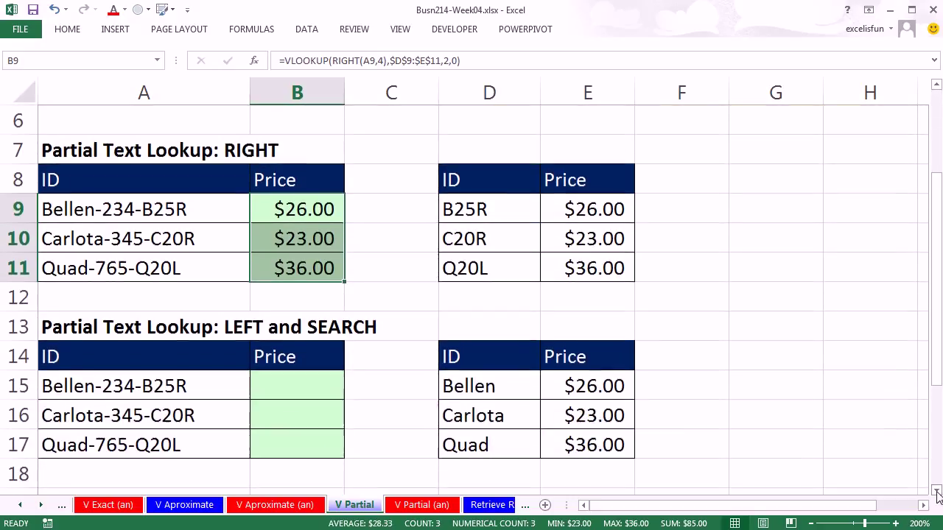
click(936, 492)
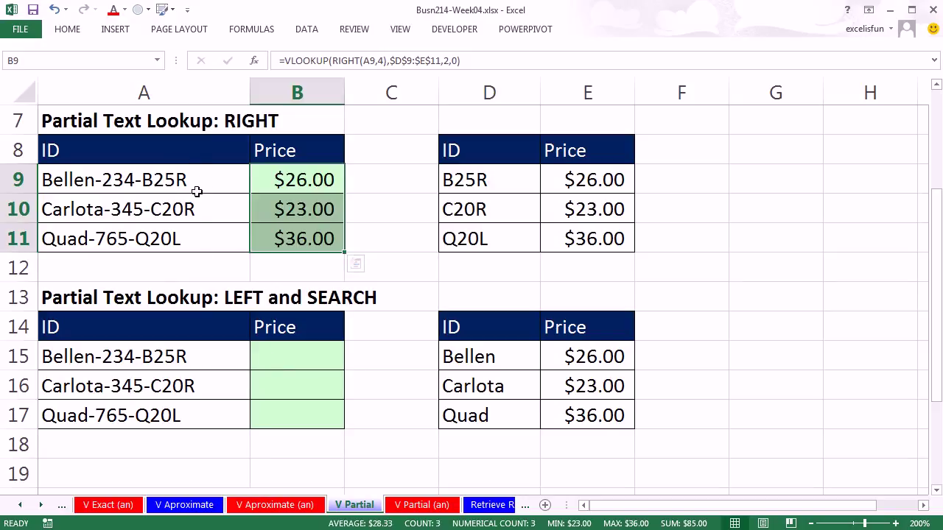
click(292, 364)
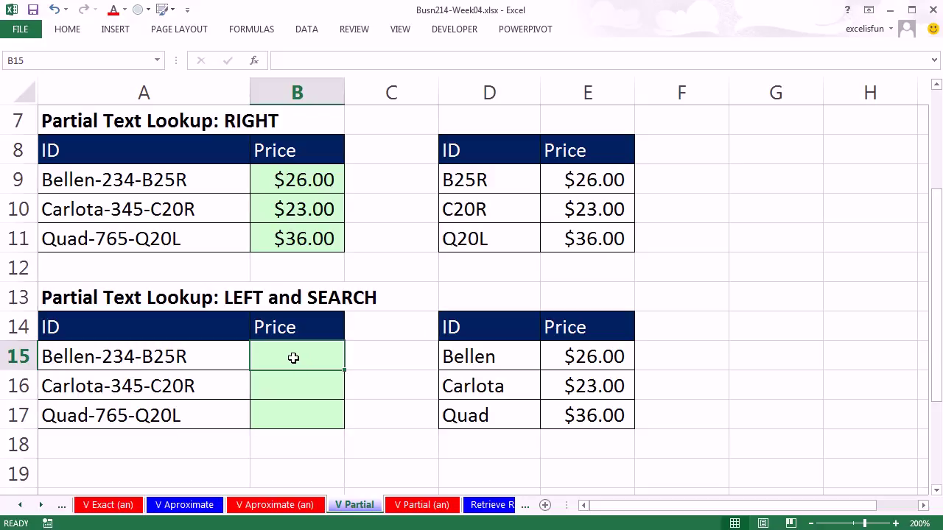
text(=left)
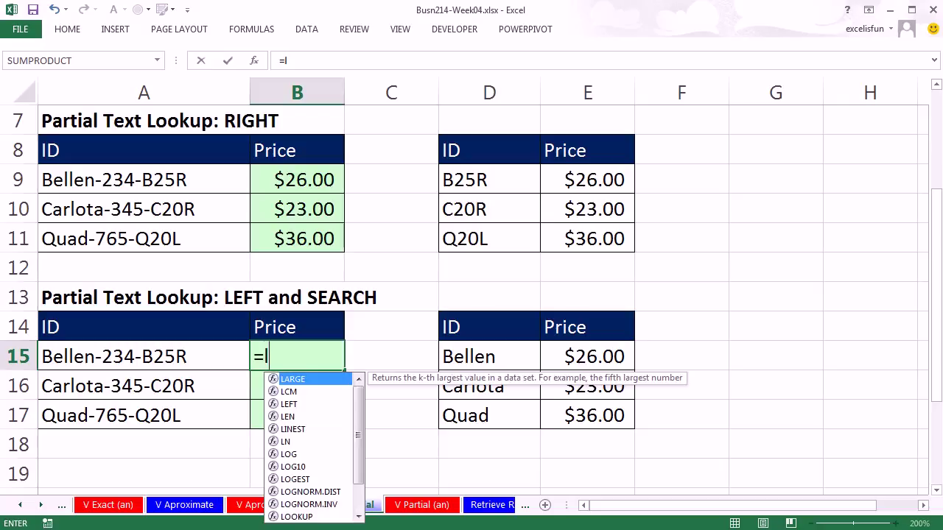
key(Tab)
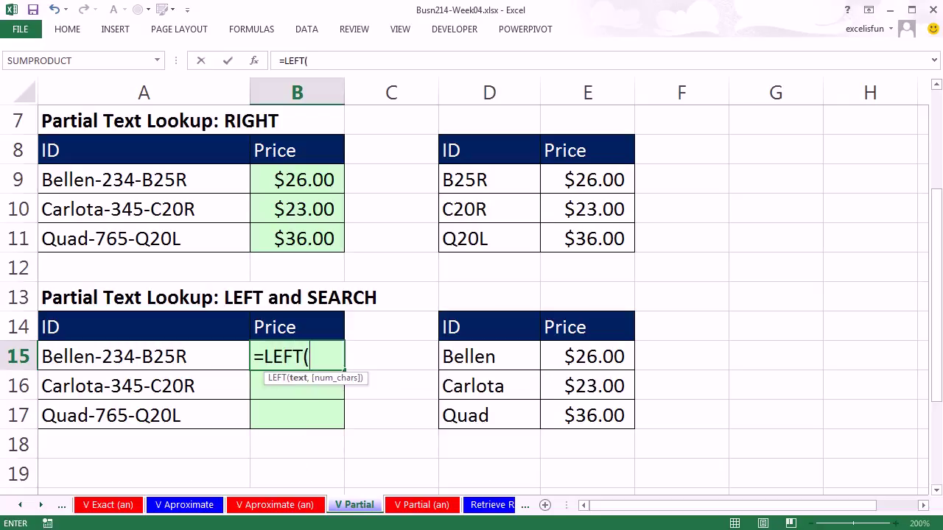
key(Left)
text(,6))
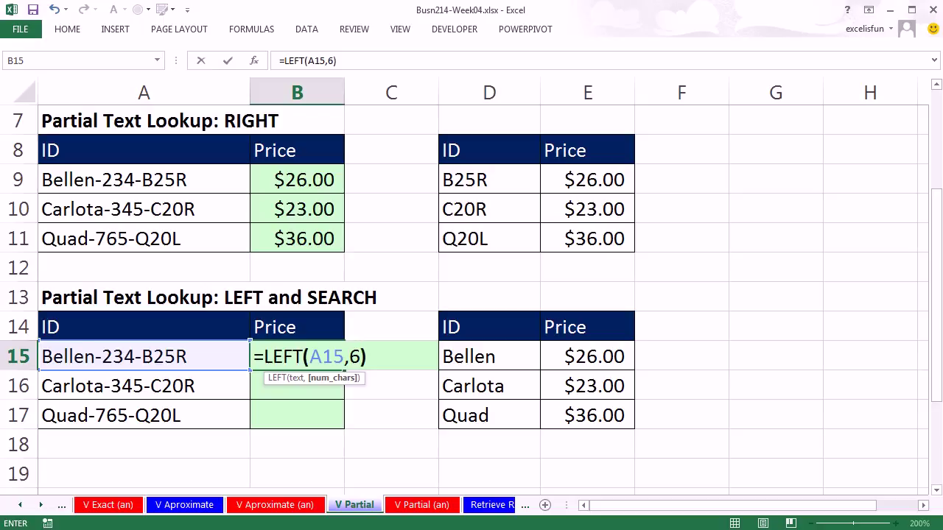
key(ctrl+Return)
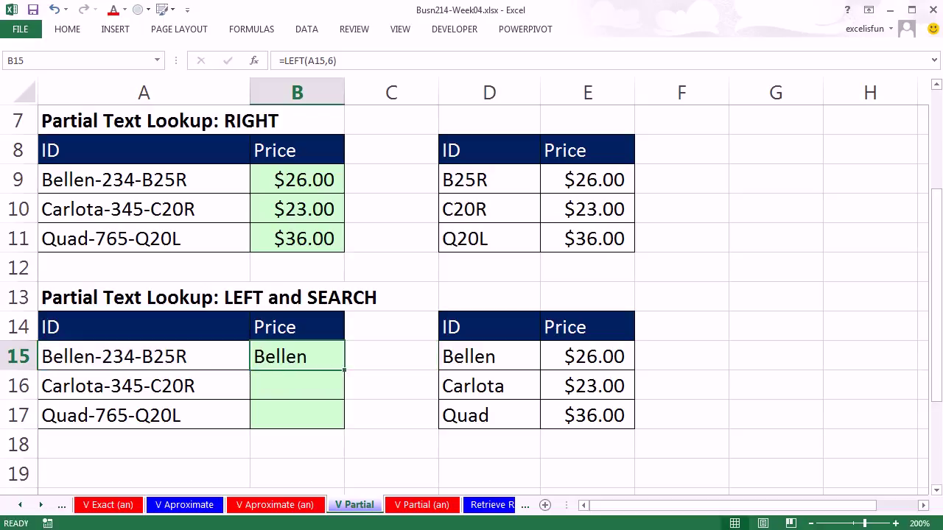
drag(343, 369, 332, 433)
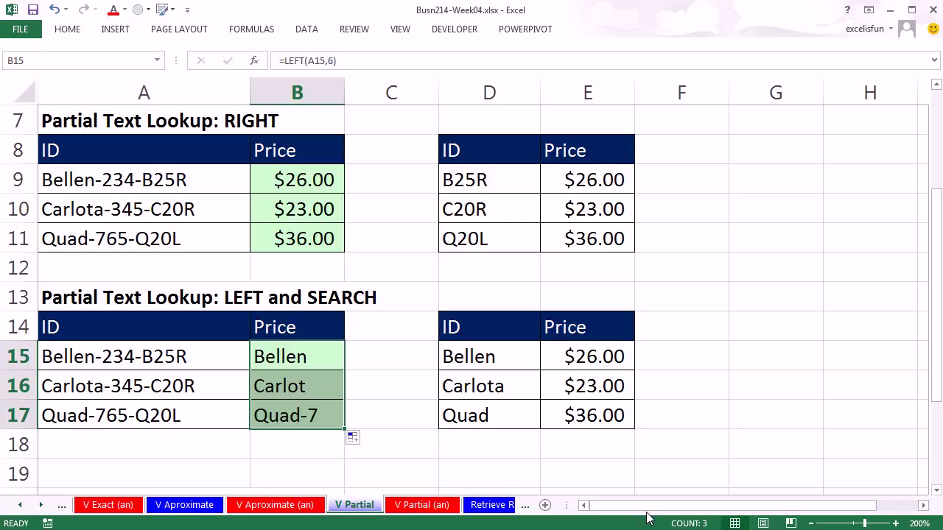
key(Delete)
- Enter =SEARCH("-",A15) in B15 to find the position of the first dash in the ID
click(293, 358)
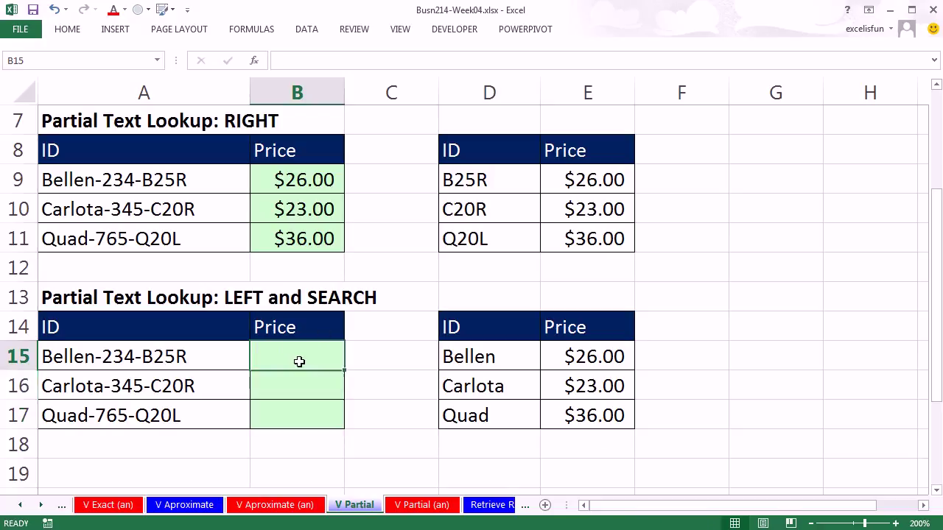
text(=se)
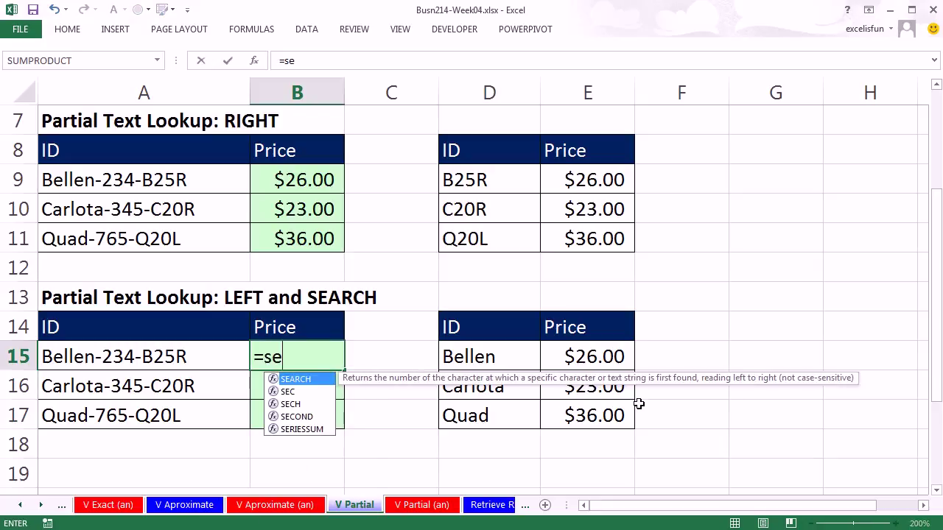
key(Tab)
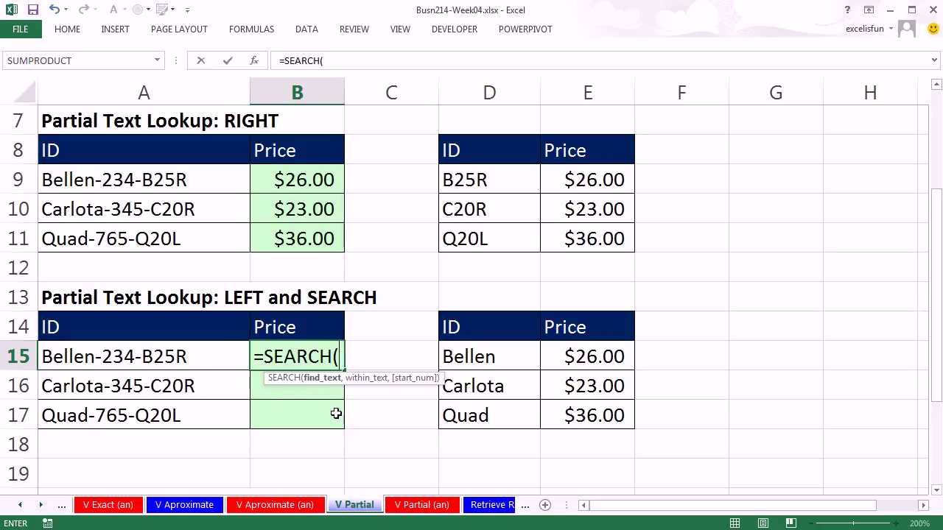
text("-")
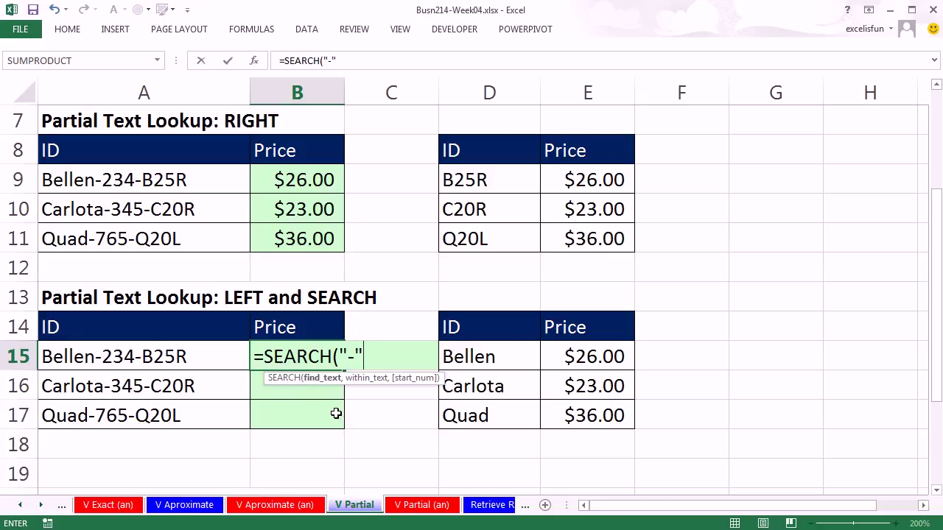
text(,)
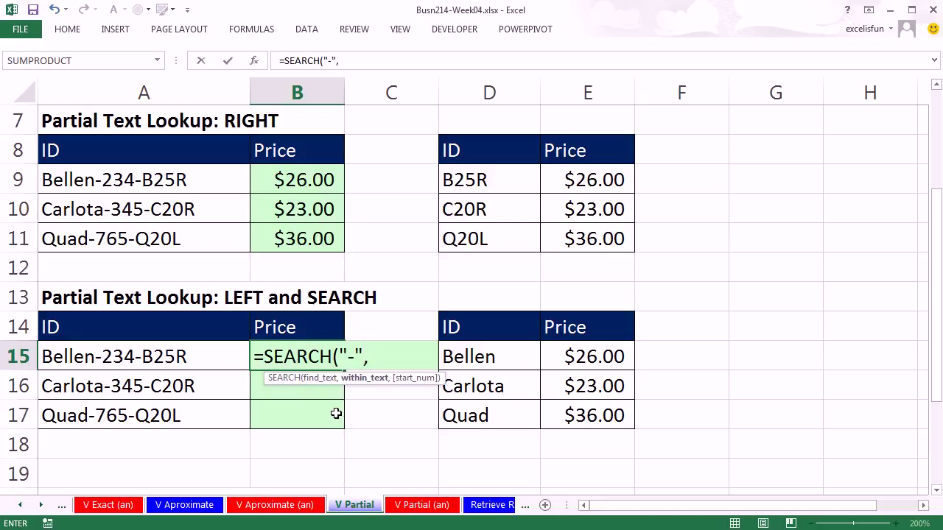
click(174, 358)
text())
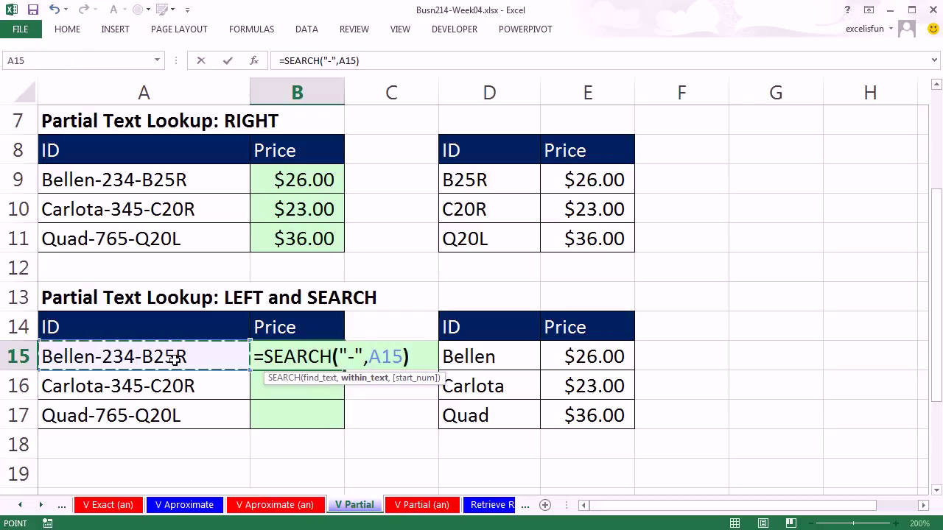
key(ctrl+Return)
- Apply the General number format to B15 and display the number format settings
key(ctrl+shift+grave)
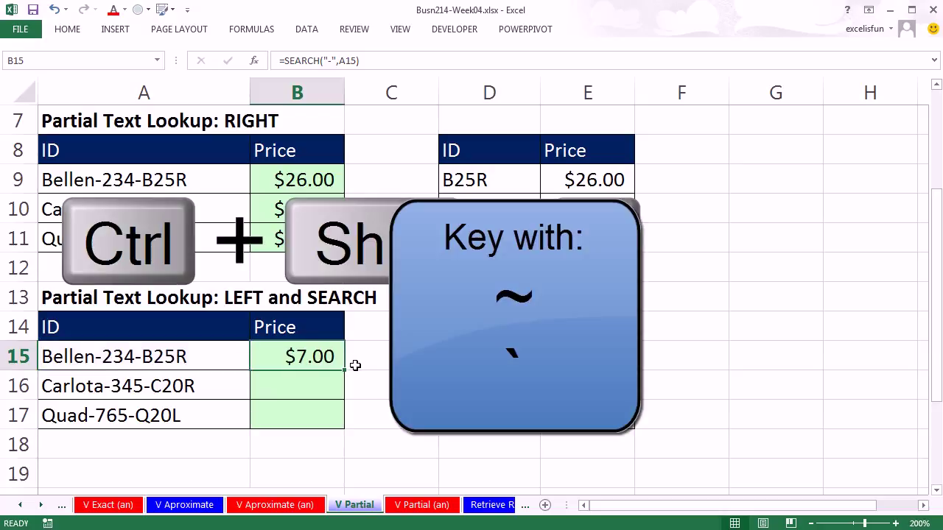
key(ctrl+shift+grave)
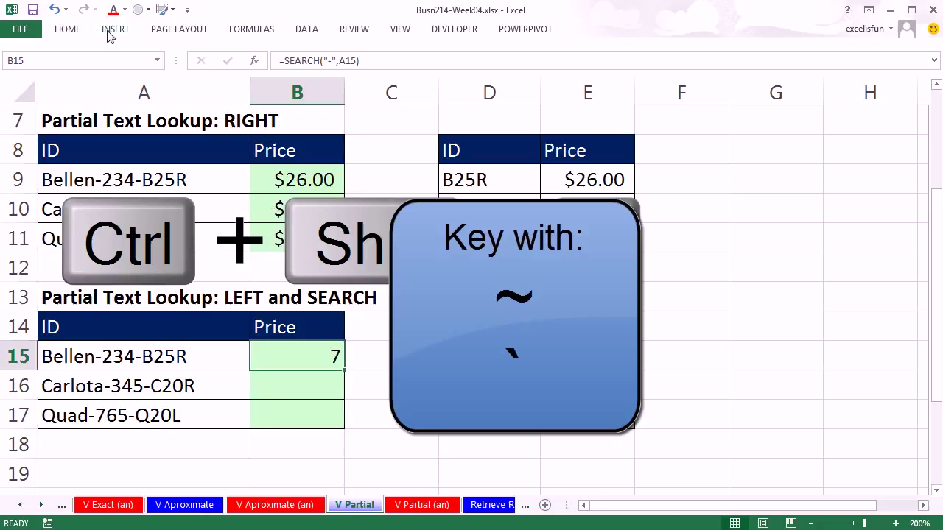
click(78, 34)
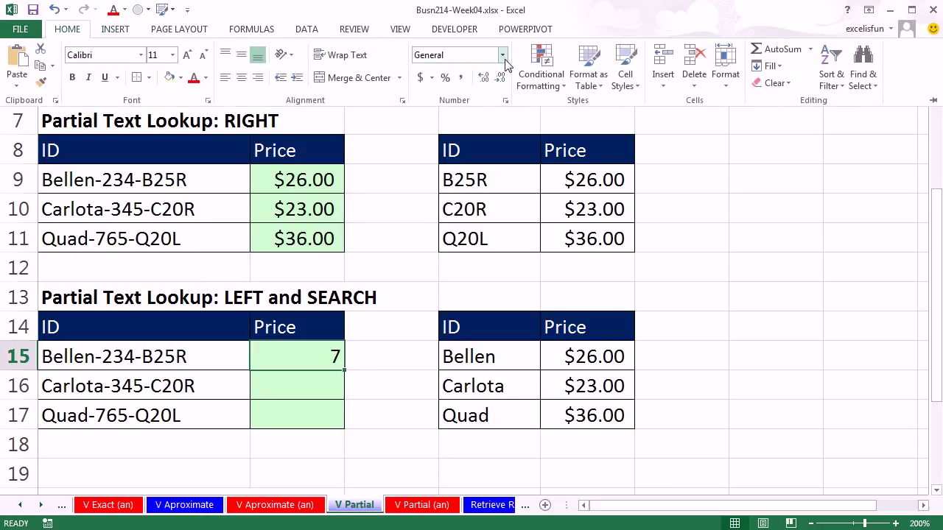
- Keep B15 in General format and fill its SEARCH formula down to B17
click(502, 56)
click(504, 91)
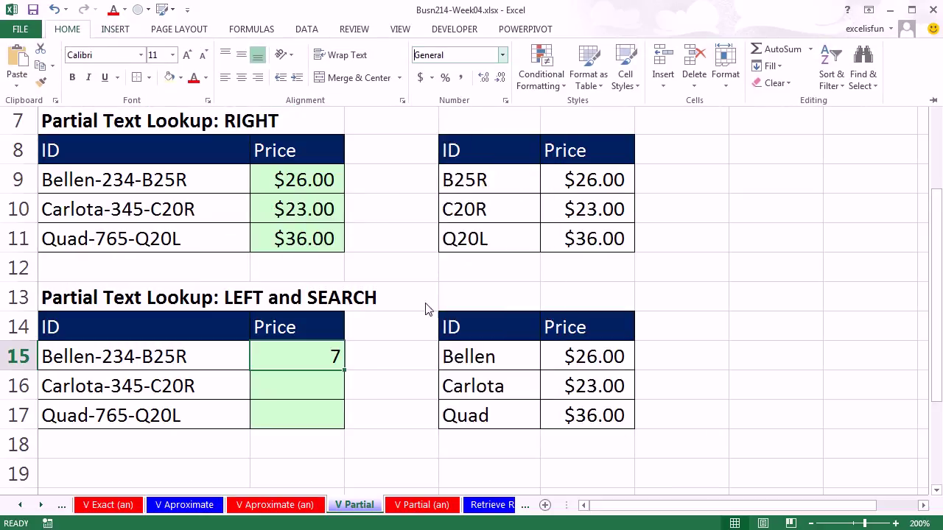
double_click(345, 371)
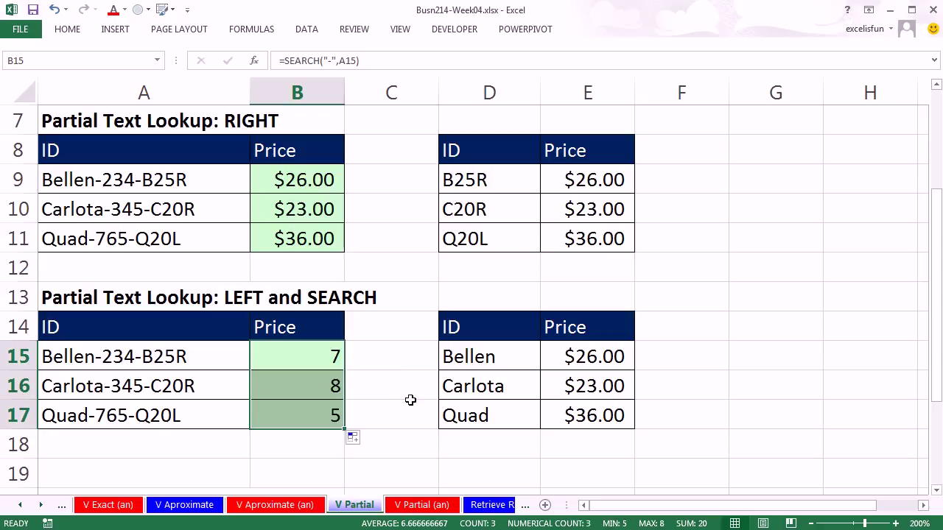
- Subtract 1 from the dash position, filling B15:B17 with =SEARCH("-",A15)-1
key(F2)
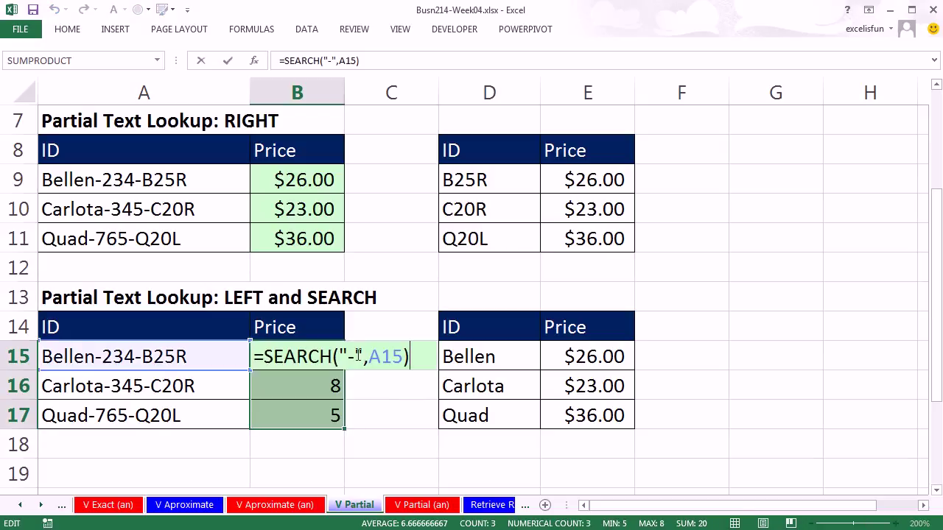
click(265, 358)
text(-1)
key(ctrl+Return)
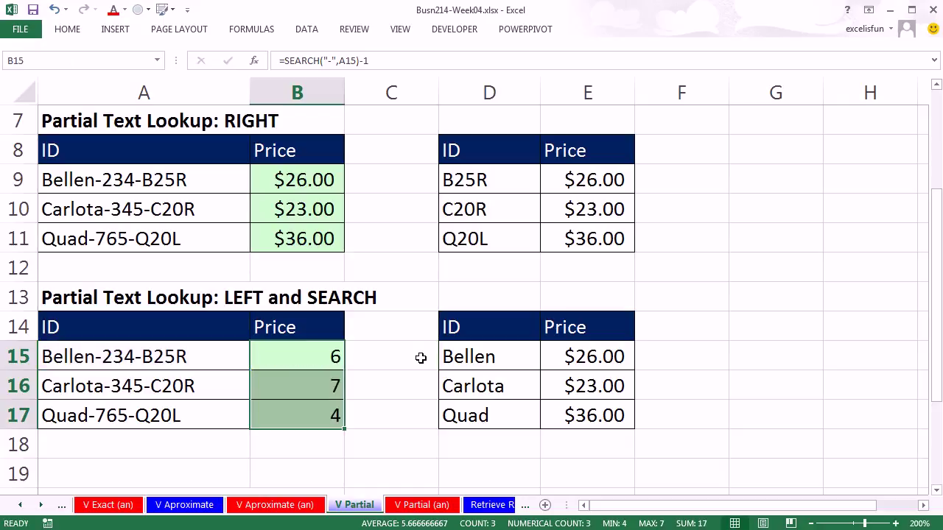
- Nest the SEARCH formula as the character count of LEFT, filling B15:B17 with =LEFT(A15,SEARCH("-",A15)-1)
key(F2)
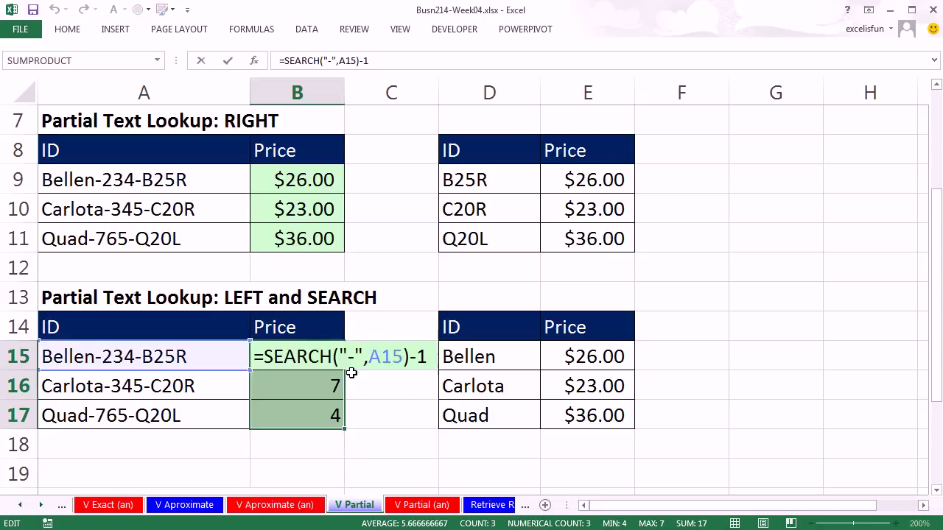
click(265, 356)
text(lef)
key(Tab)
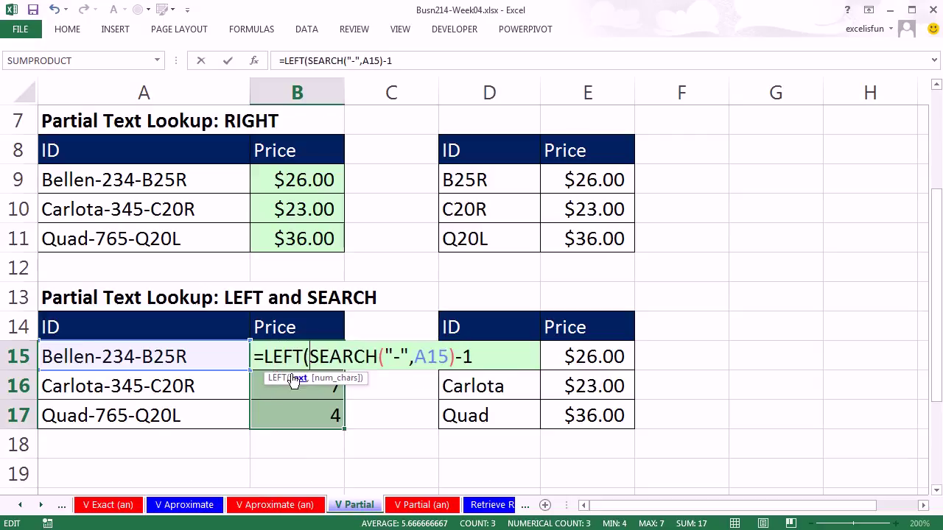
click(168, 360)
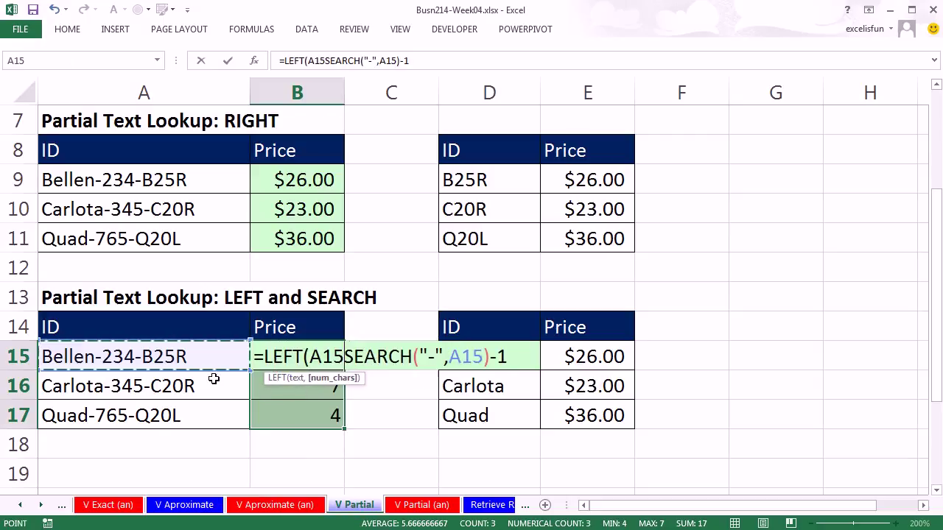
text(,)
click(346, 380)
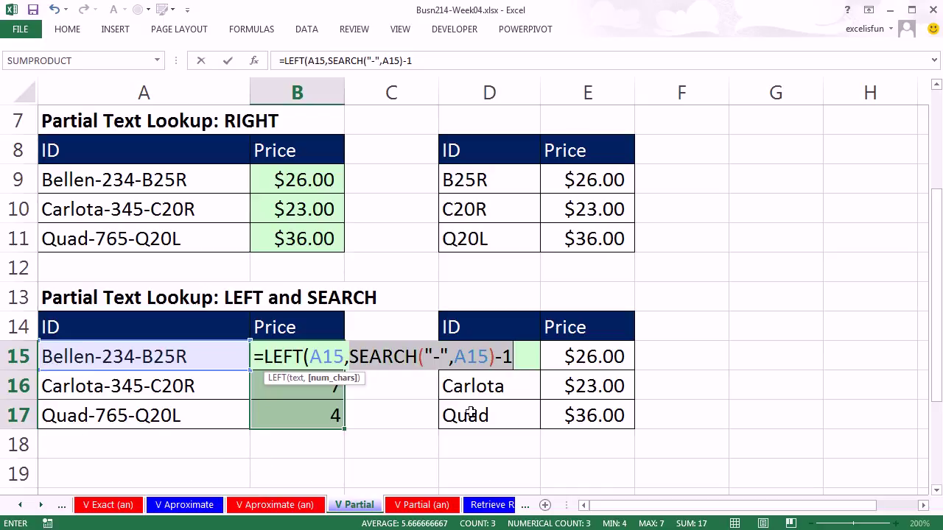
click(523, 361)
text())
key(ctrl+Return)
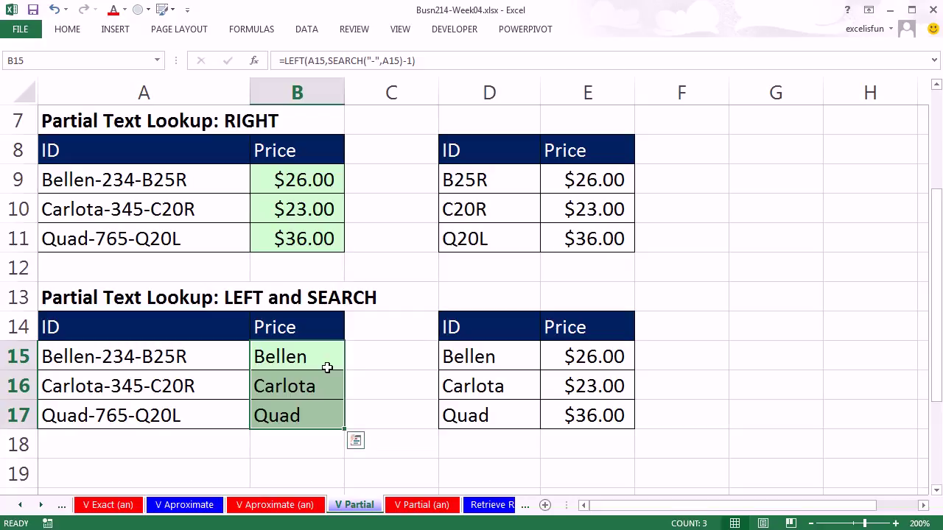
- Wrap the LEFT formula in B15 in VLOOKUP as the lookup value, with $D$15:$E$17 as the absolute table array
key(F2)
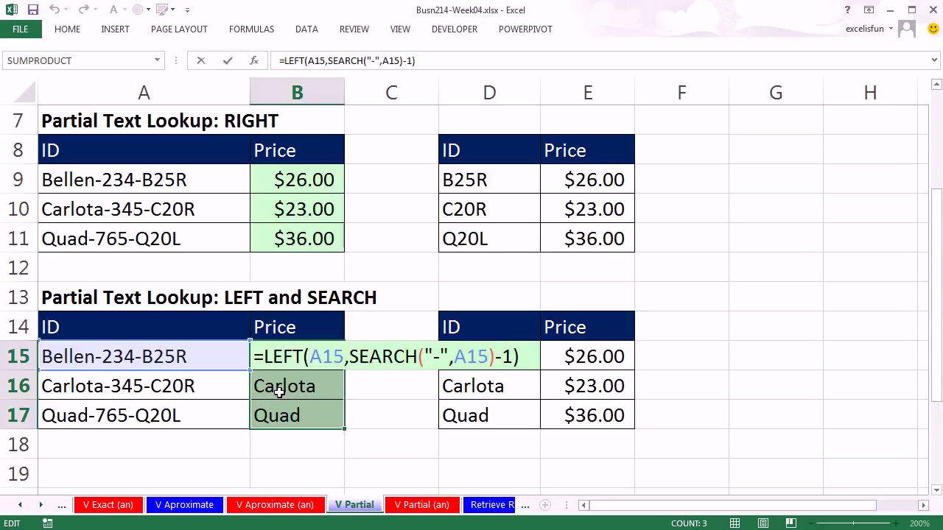
key(Home)
key(Right)
text(vl)
key(Tab)
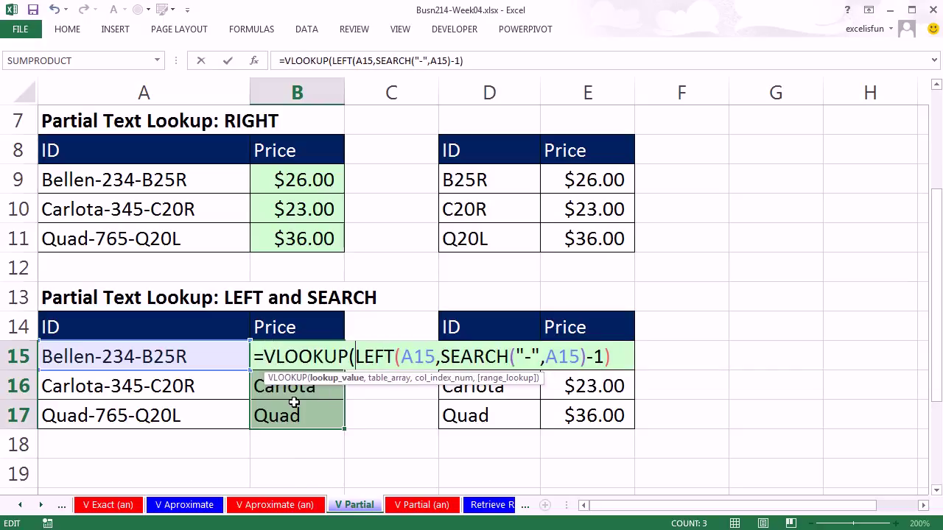
click(333, 379)
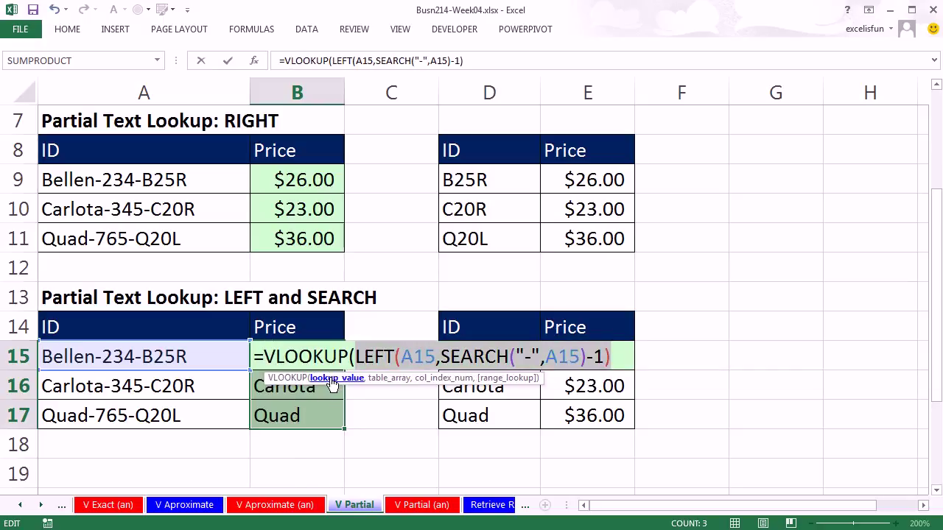
click(626, 358)
text(,)
drag(609, 416, 519, 360)
key(F4)
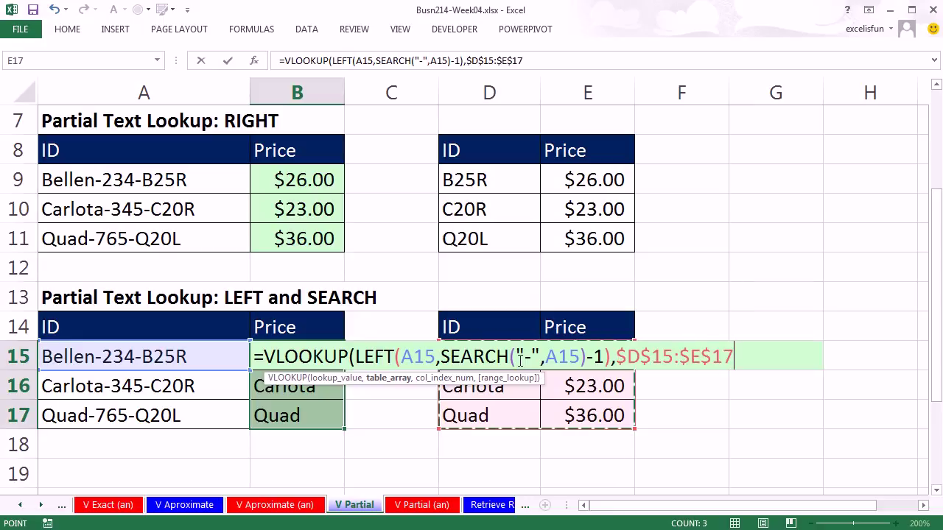
- Complete the VLOOKUP with column index 2 and exact match 0 across B15:B17, and format the results as currency
text(,)
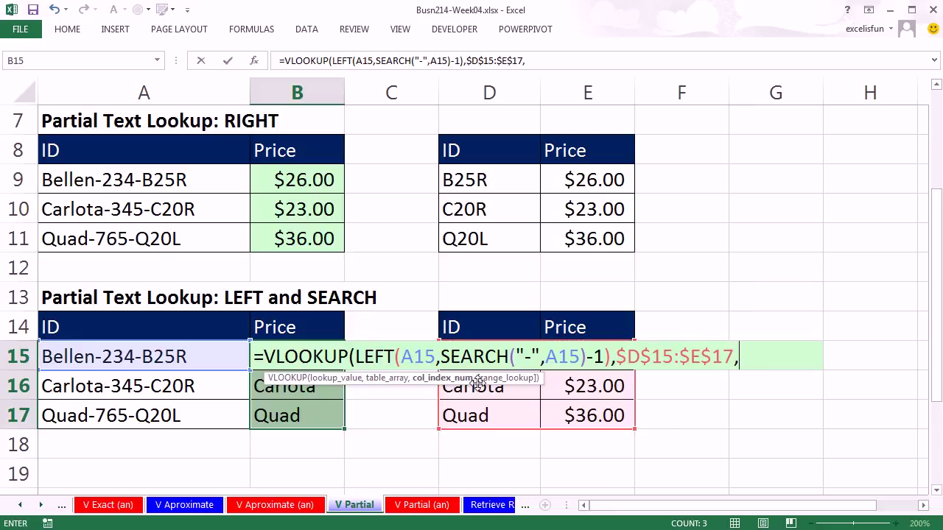
drag(475, 383, 729, 390)
text(2,)
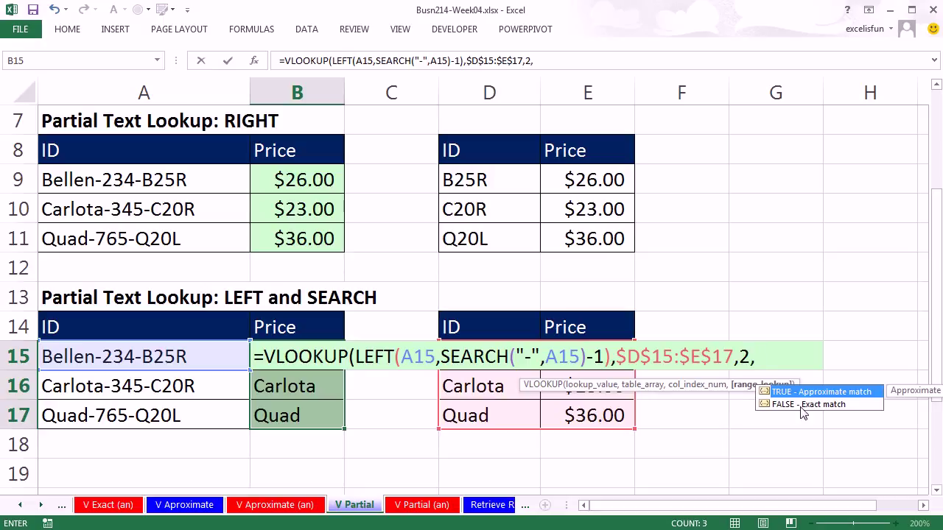
text(0))
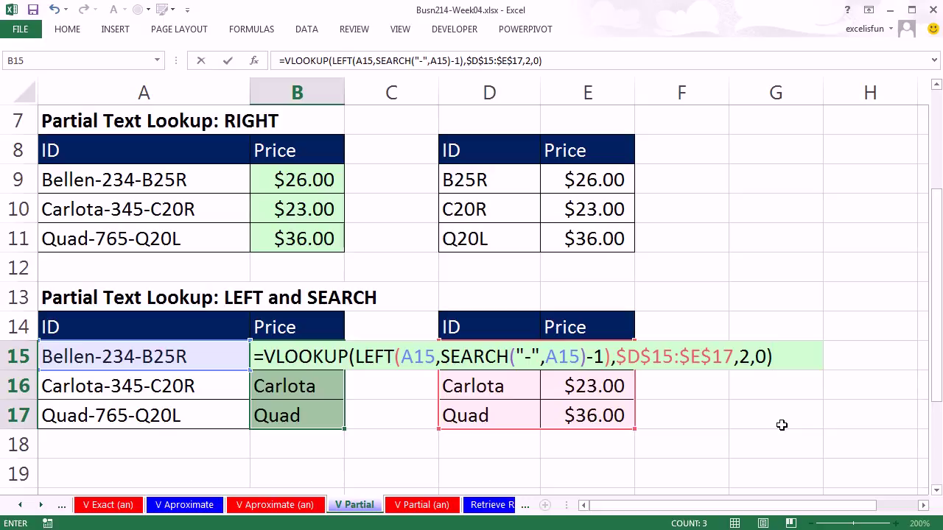
key(ctrl+Return)
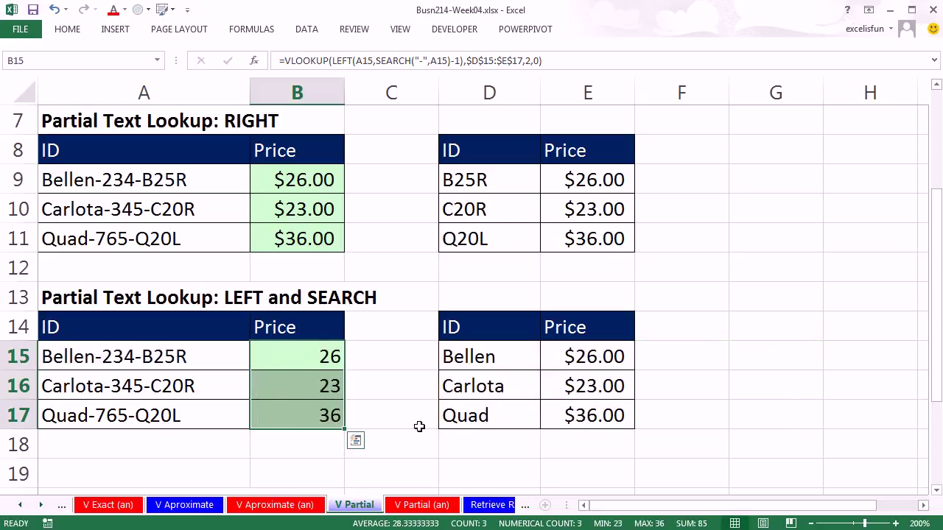
key(ctrl+shift+4)
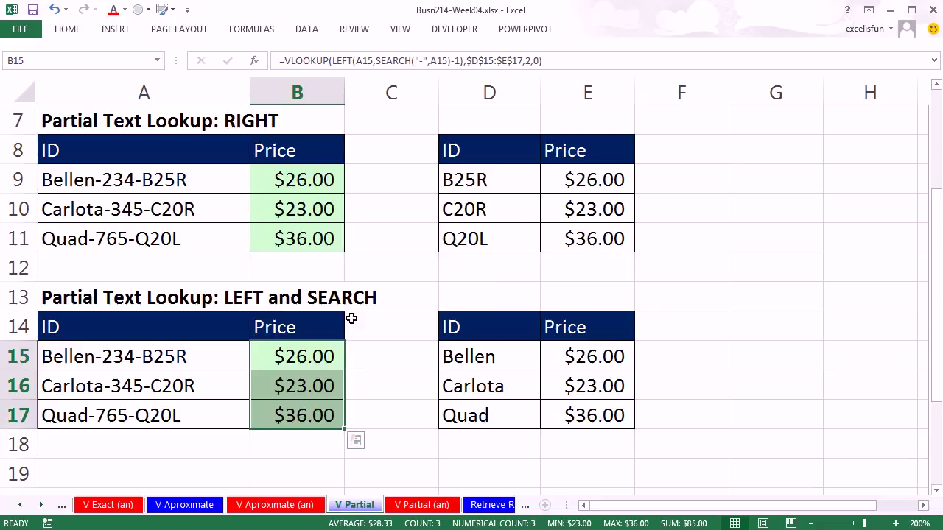
- Enter =SEARCH("-",A22) in B22 of the MID table, apply the General number format, and fill it down to B24
scroll(398, 363, down, 3)
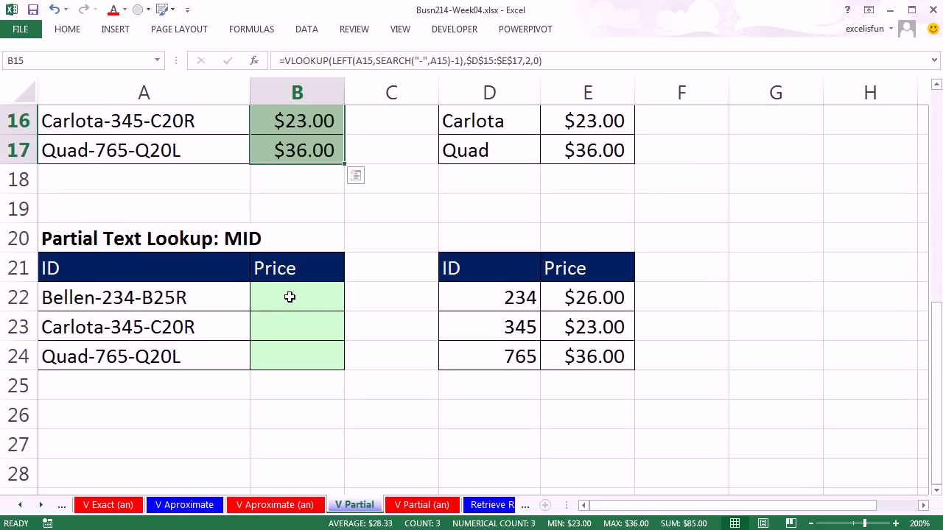
click(290, 297)
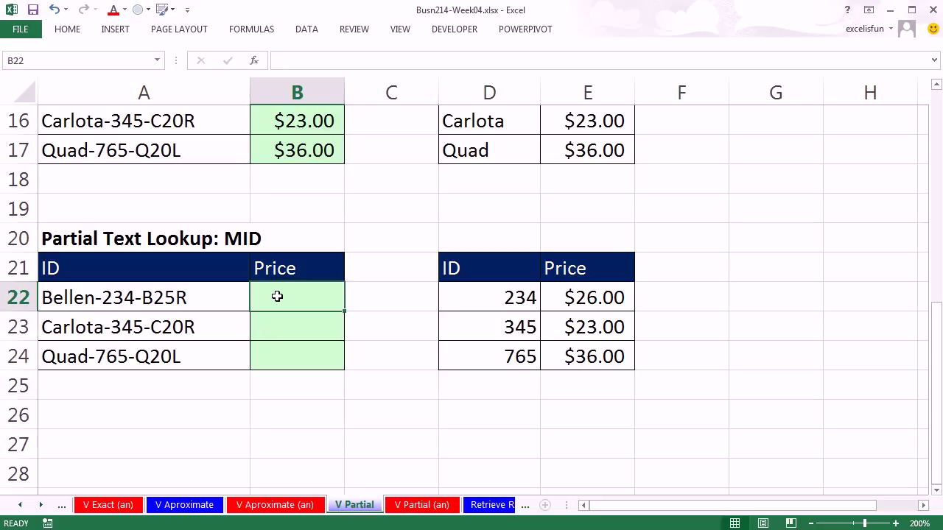
text(=s)
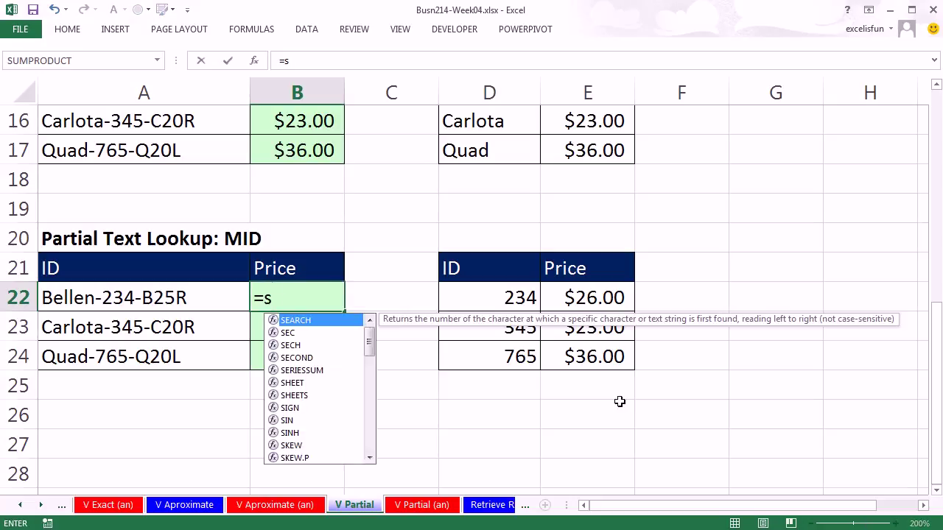
key(Tab)
text(")
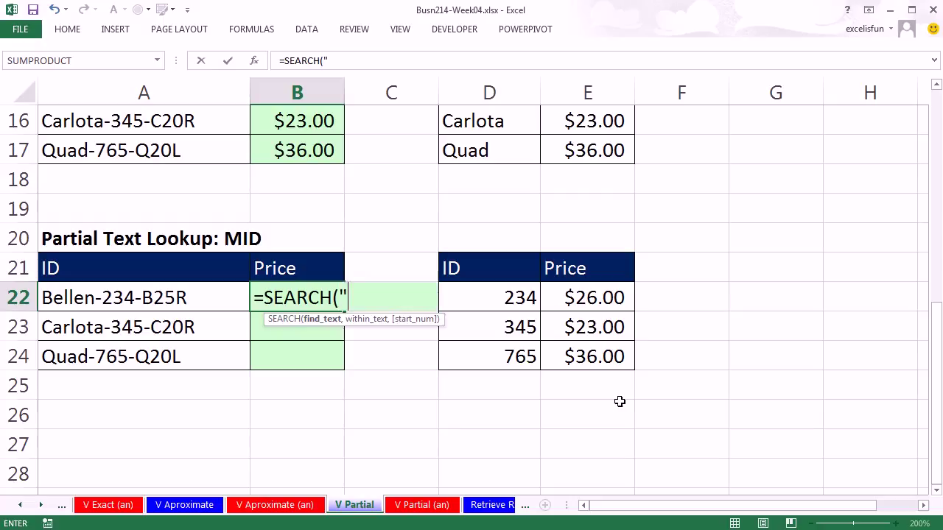
text(-",)
key(Left)
text())
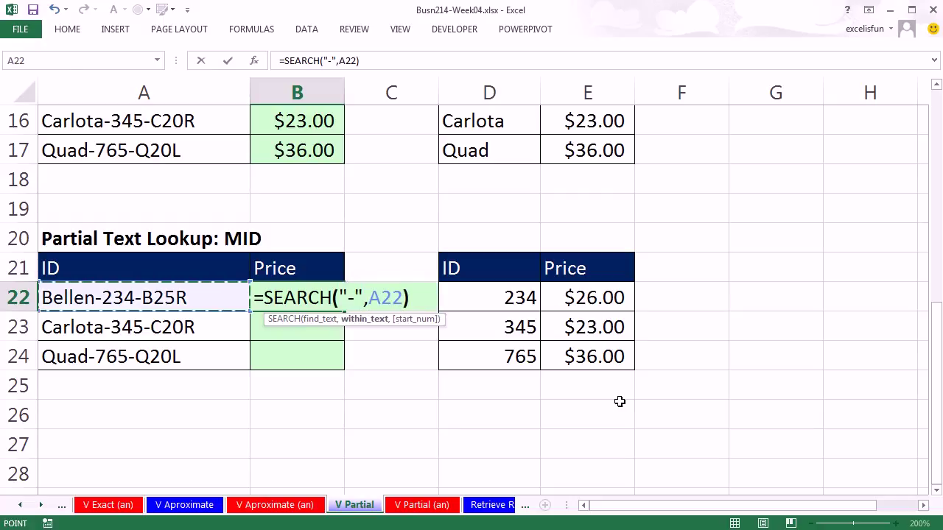
key(ctrl+Return)
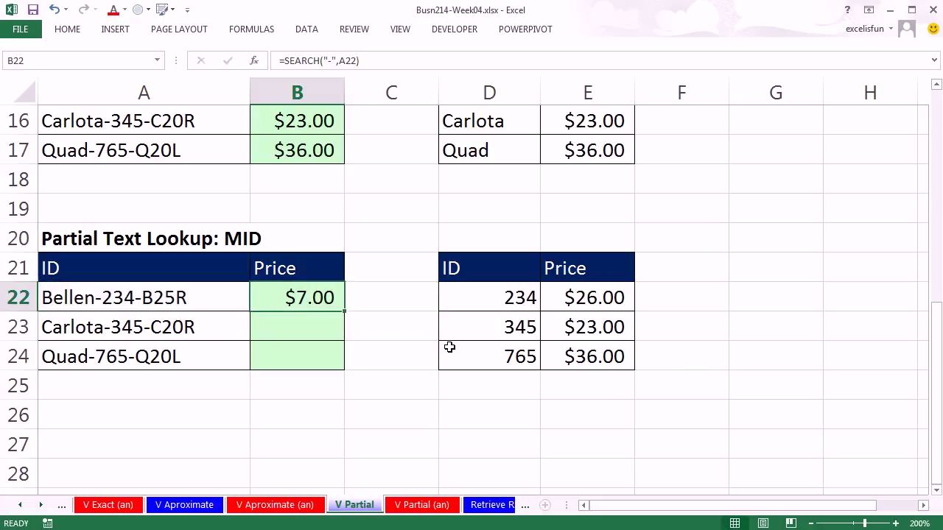
key(ctrl+shift+asciitilde)
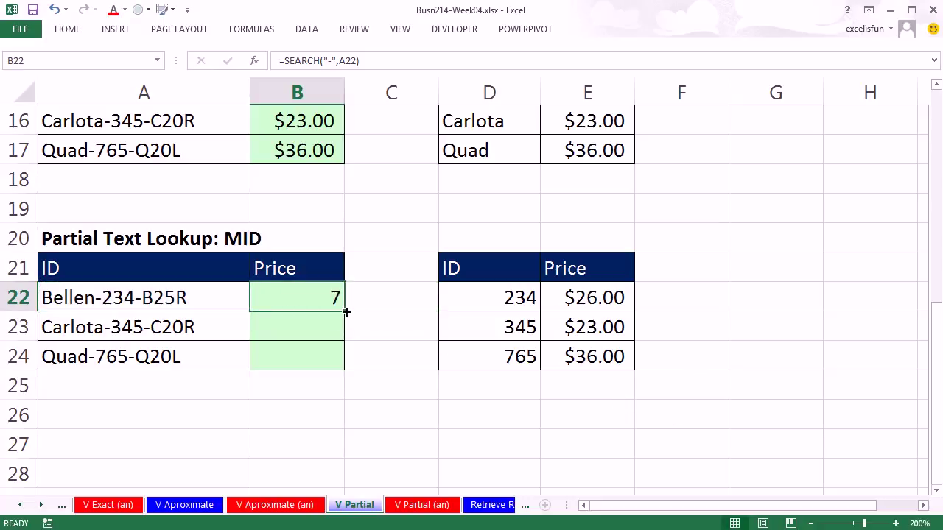
double_click(345, 313)
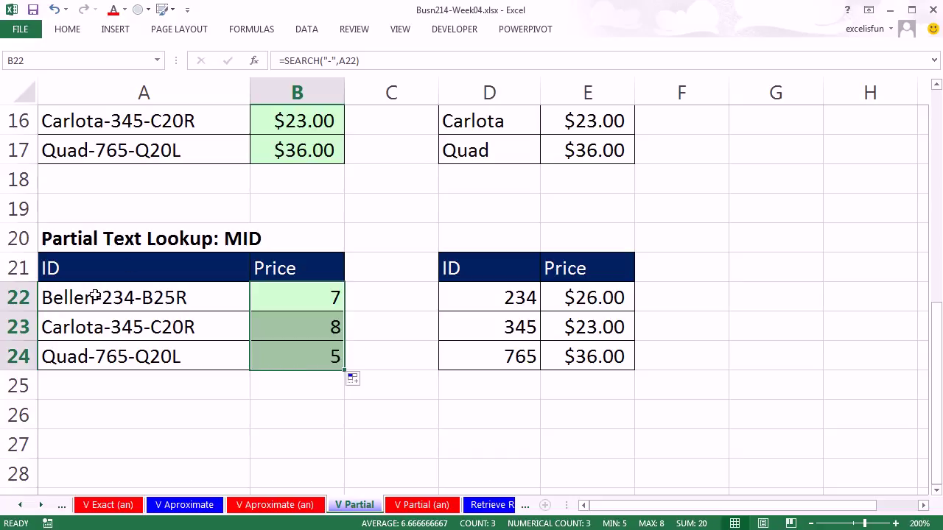
- Add 1 to the dash position, filling B22:B24 with =SEARCH("-",A22)+1
key(F2)
text(+1)
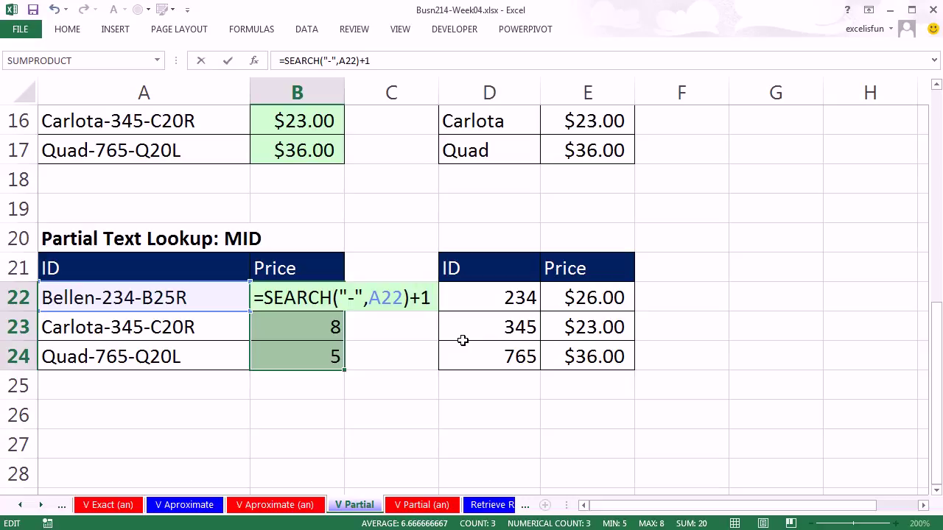
key(ctrl+Return)
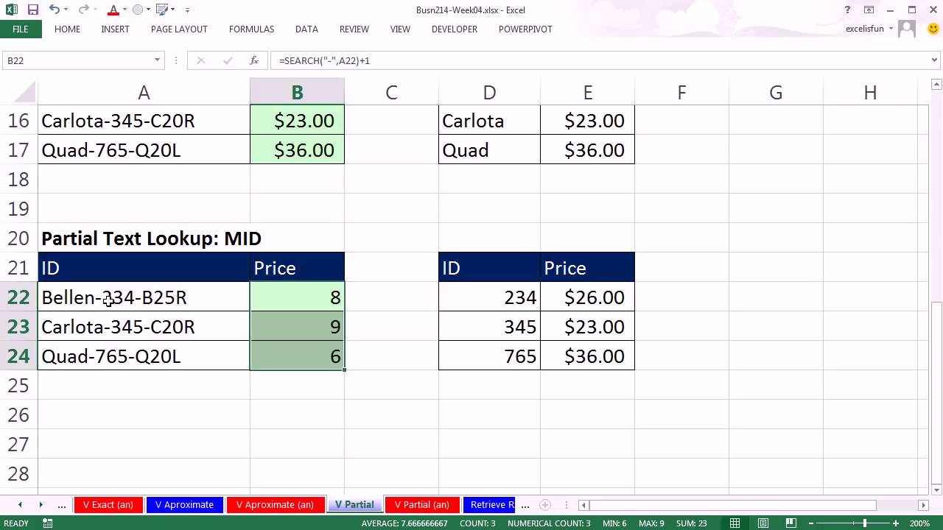
- Wrap the dash-position formula in MID to extract three characters, filling B22:B24 with =MID(A22,SEARCH("-",A22)+1,3)
double_click(258, 298)
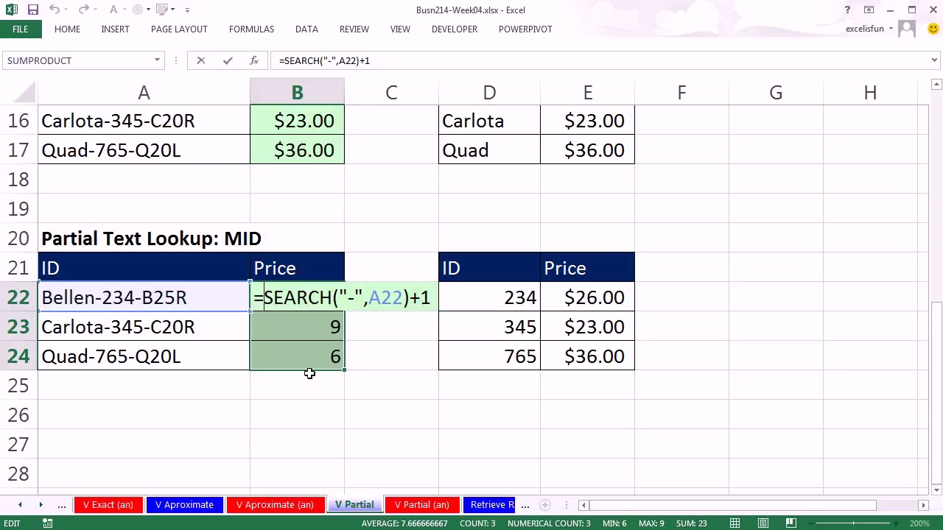
text(mid)
key(Tab)
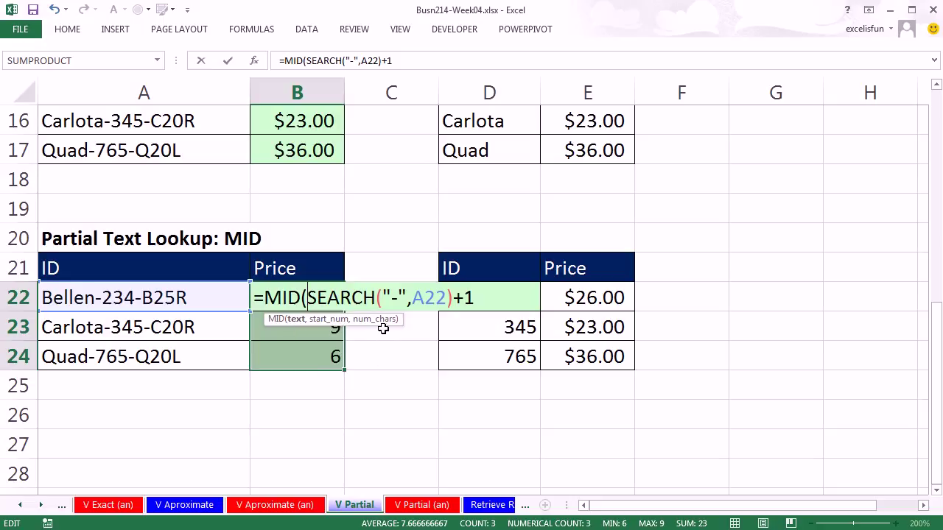
click(184, 298)
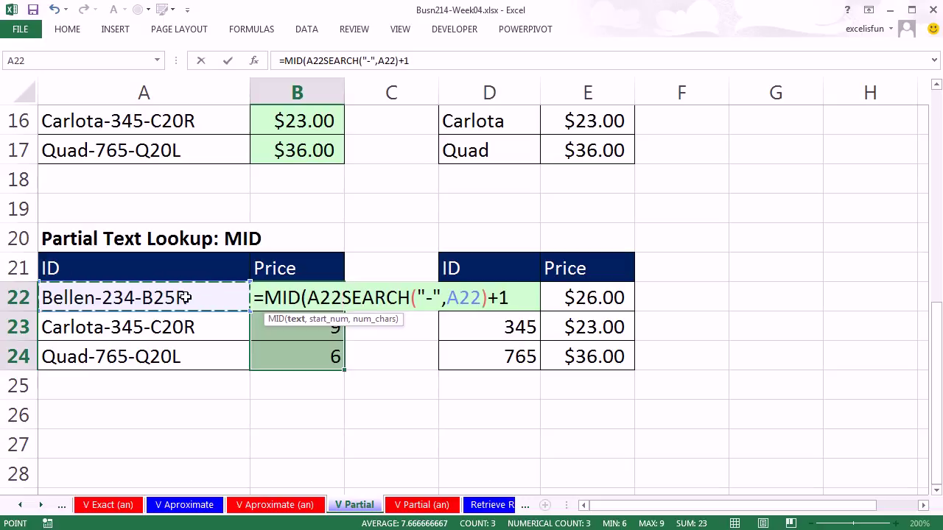
text(,)
click(325, 322)
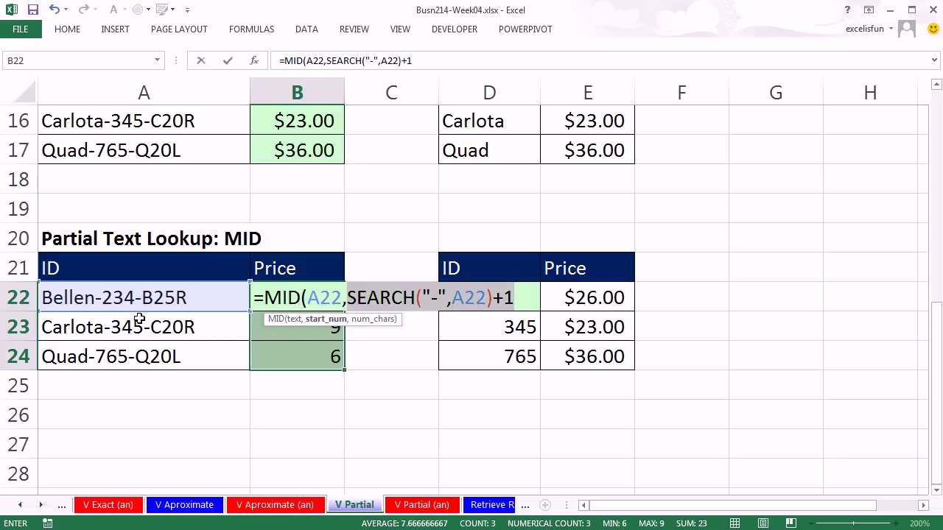
click(524, 296)
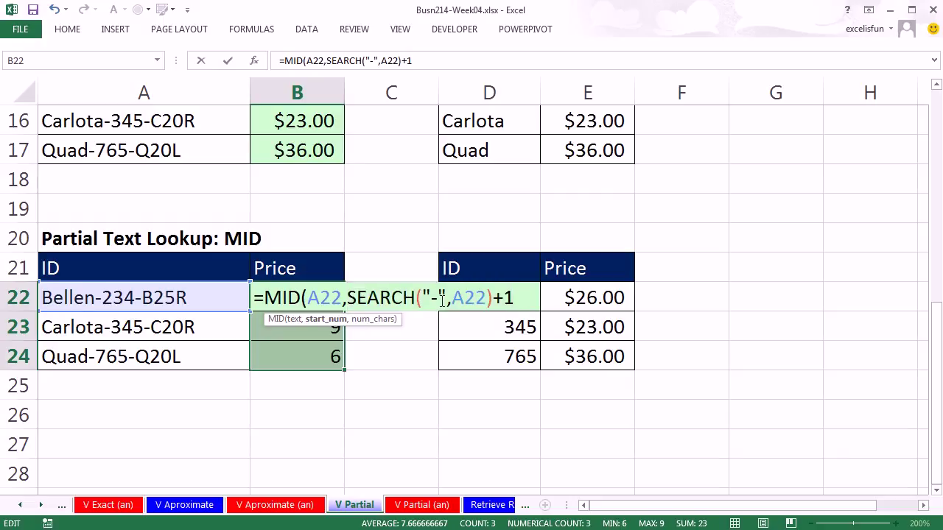
text(,)
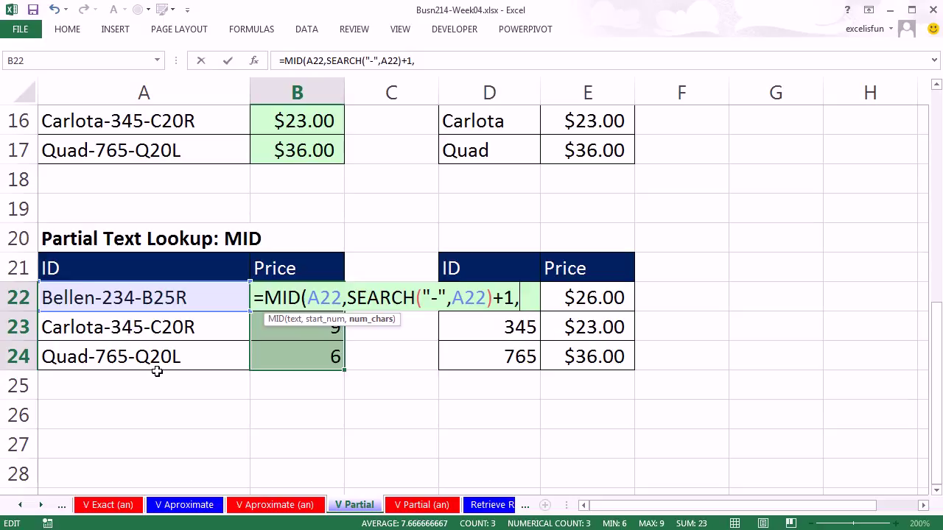
text(3))
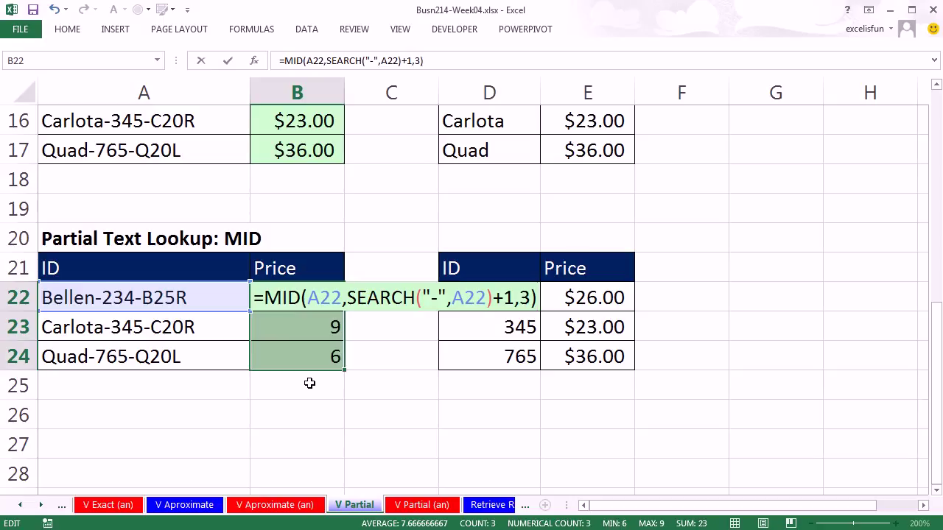
key(ctrl+Return)
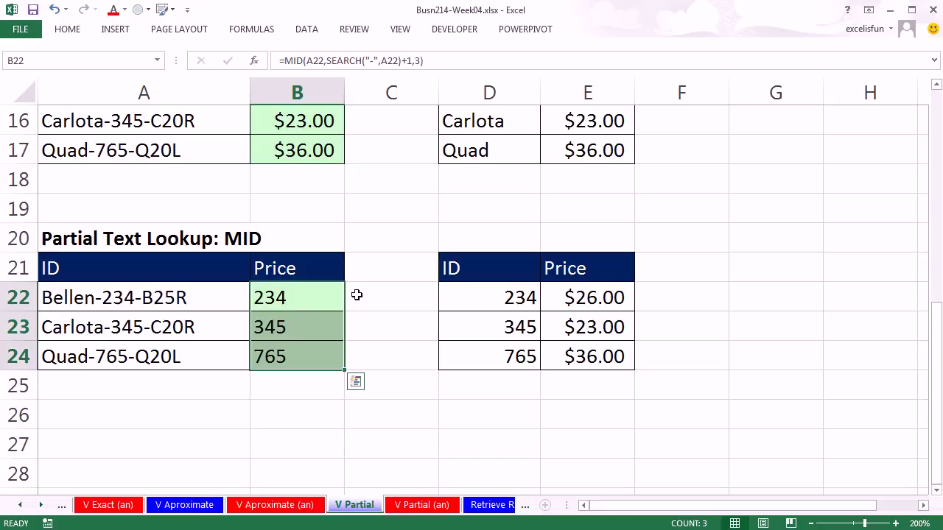
- Compare the extracted IDs with the lookup table's IDs by entering =B22=D22 in C22 and filling it down to C24
click(500, 298)
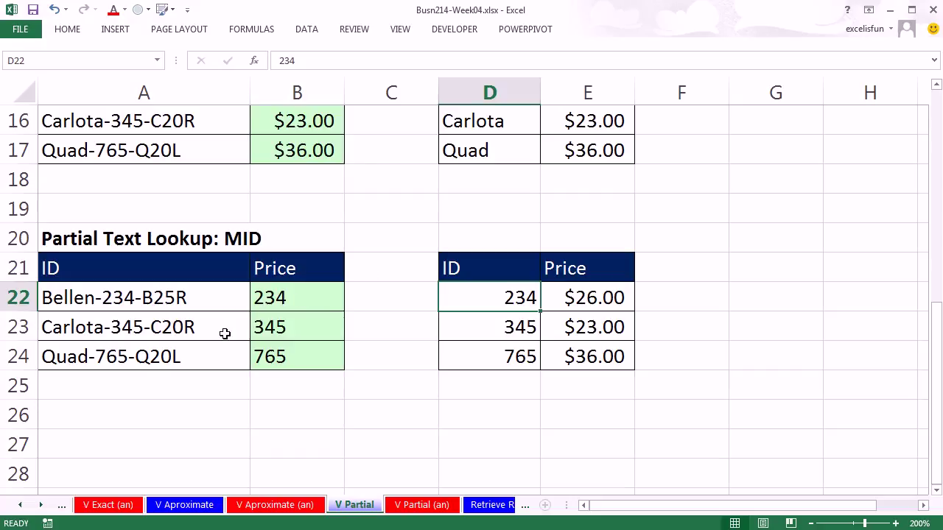
click(381, 303)
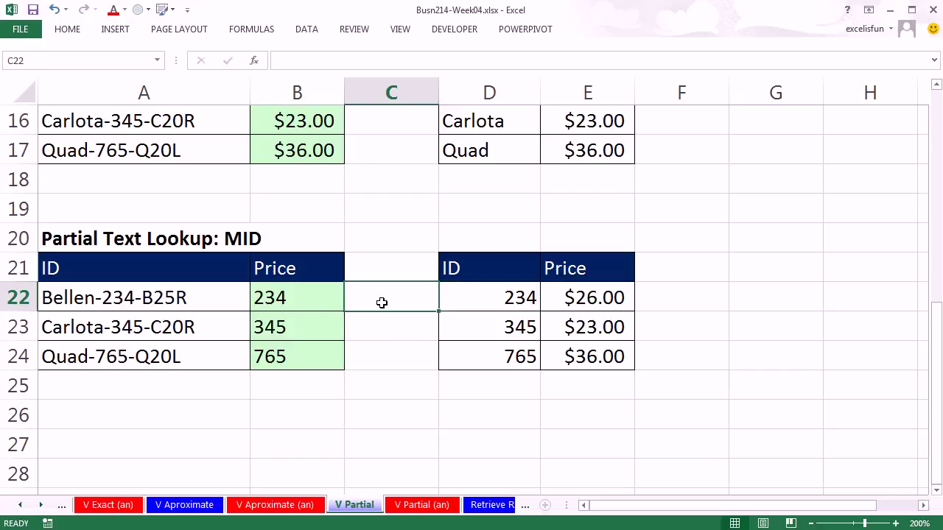
text(=)
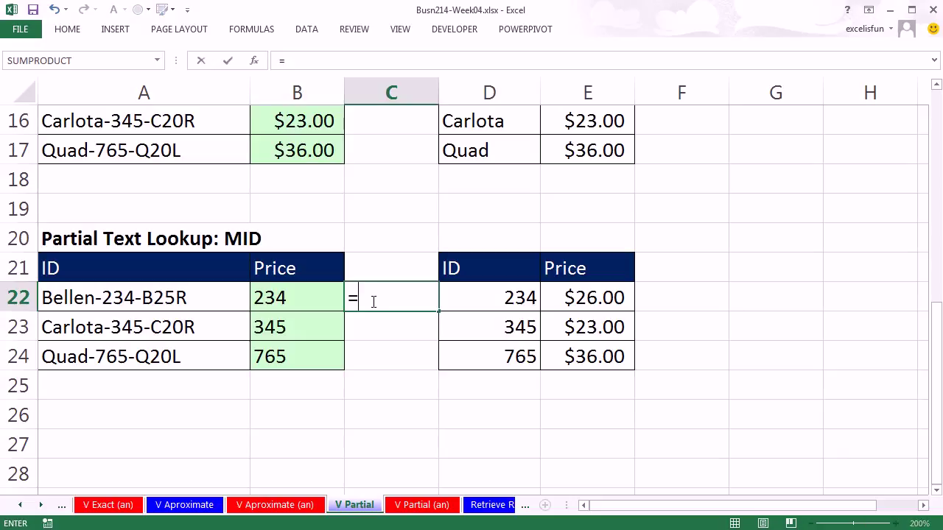
click(300, 293)
text(=)
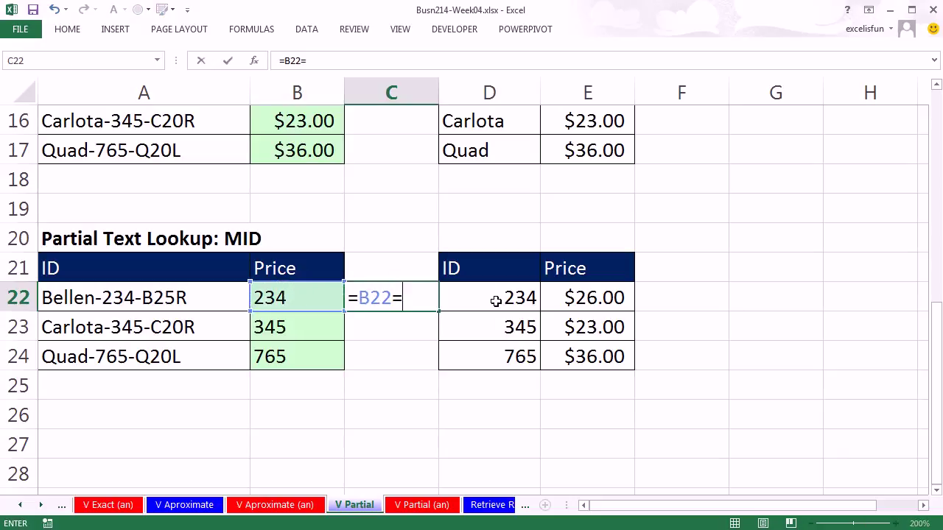
click(495, 298)
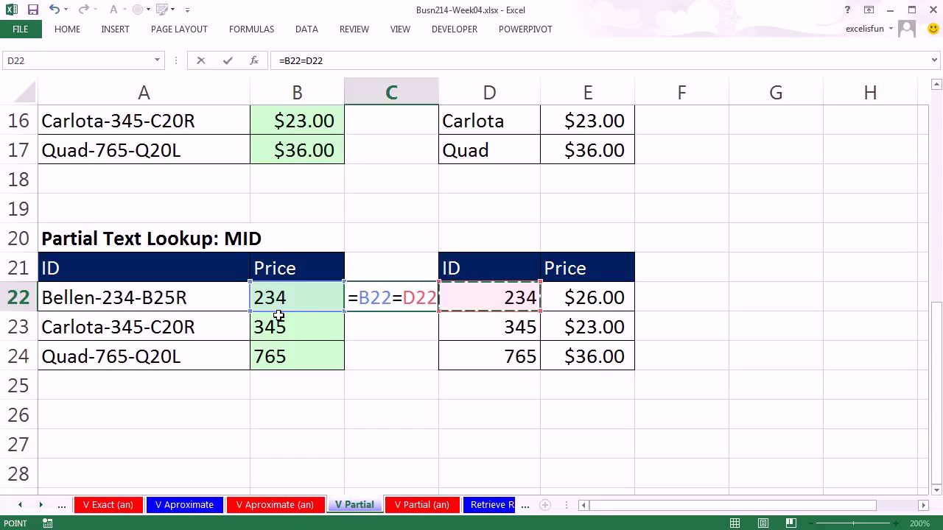
key(ctrl+Return)
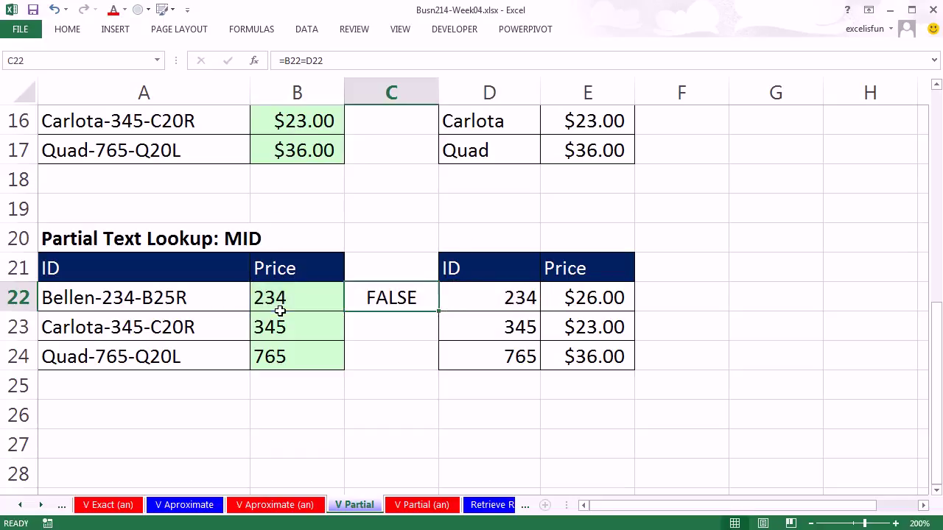
double_click(438, 310)
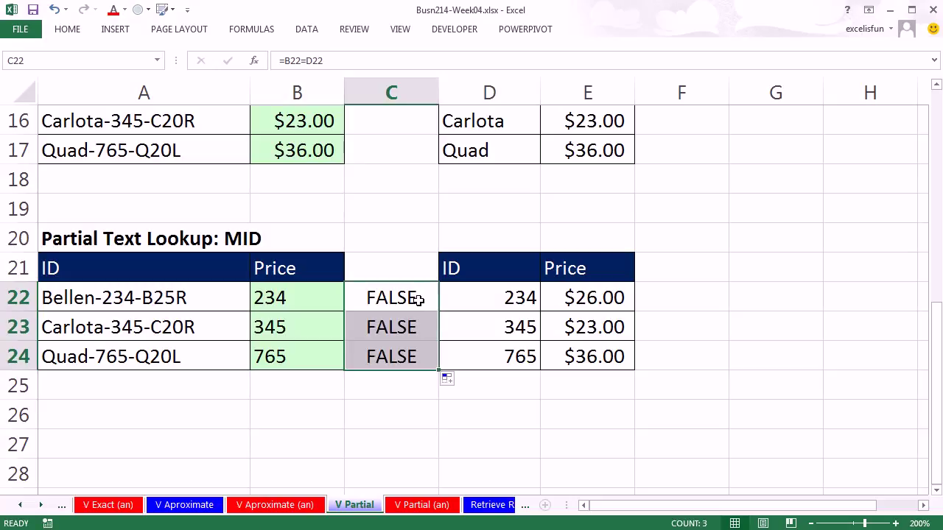
- Clear the comparison formulas from C22:C24
click(416, 300)
drag(416, 300, 402, 350)
key(Delete)
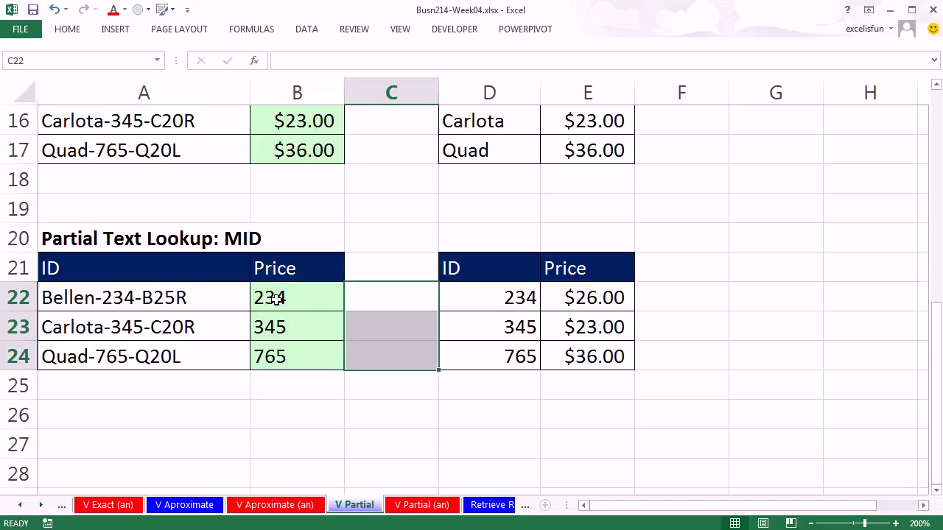
- Convert the extracted text to numbers by multiplying the MID formula in B22 by 1 and filling it down to B24
click(301, 301)
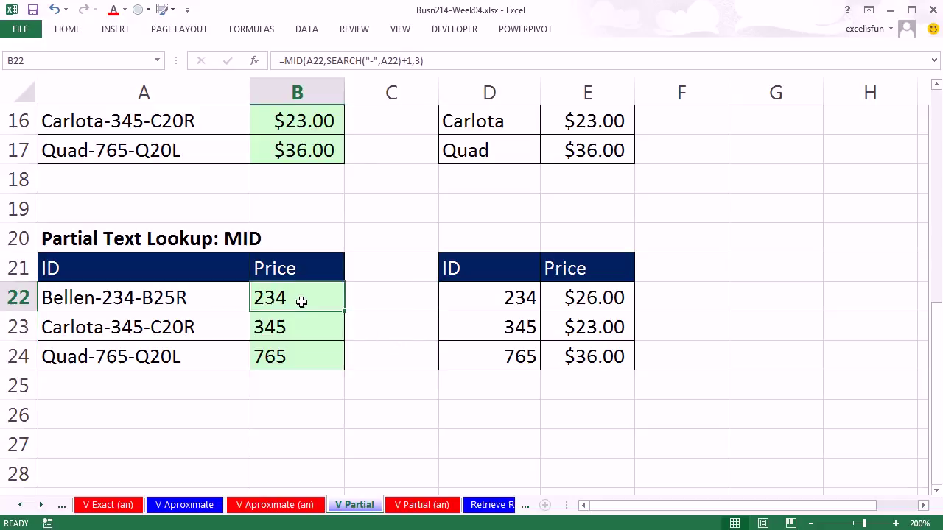
double_click(301, 302)
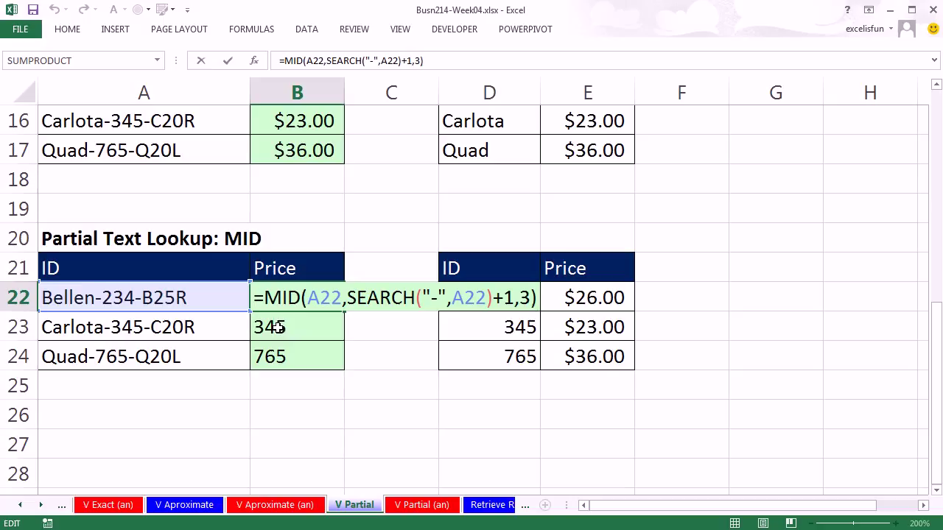
text(*1)
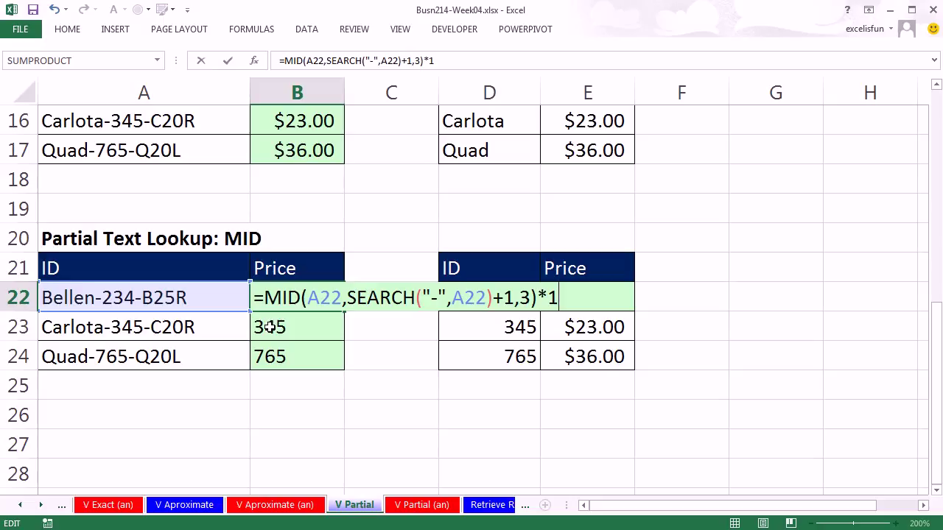
key(ctrl+Return)
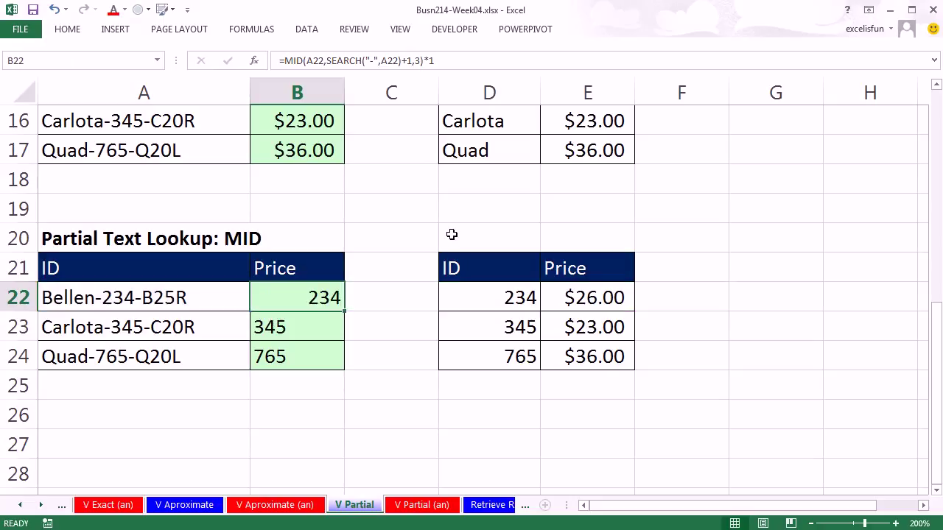
double_click(344, 313)
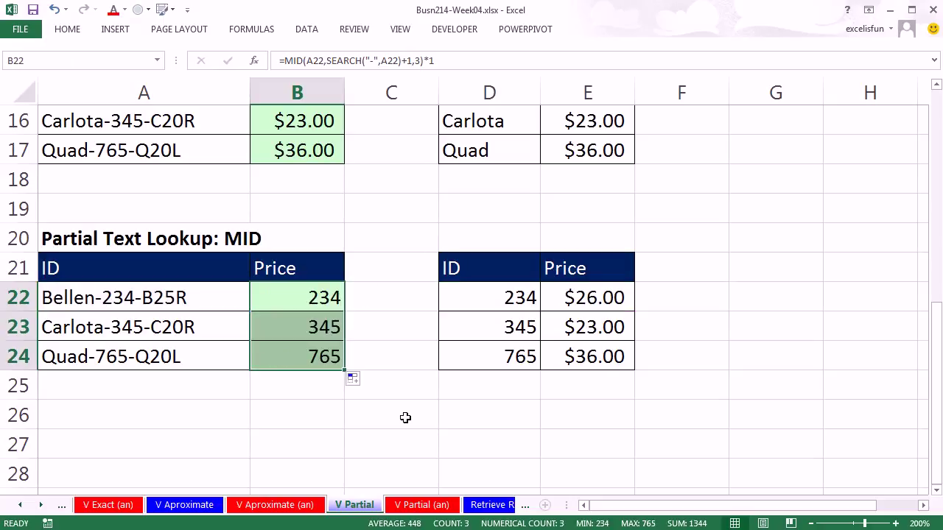
- Replace the *1 at the end of the MID formula with +0 across B22:B24
key(F2)
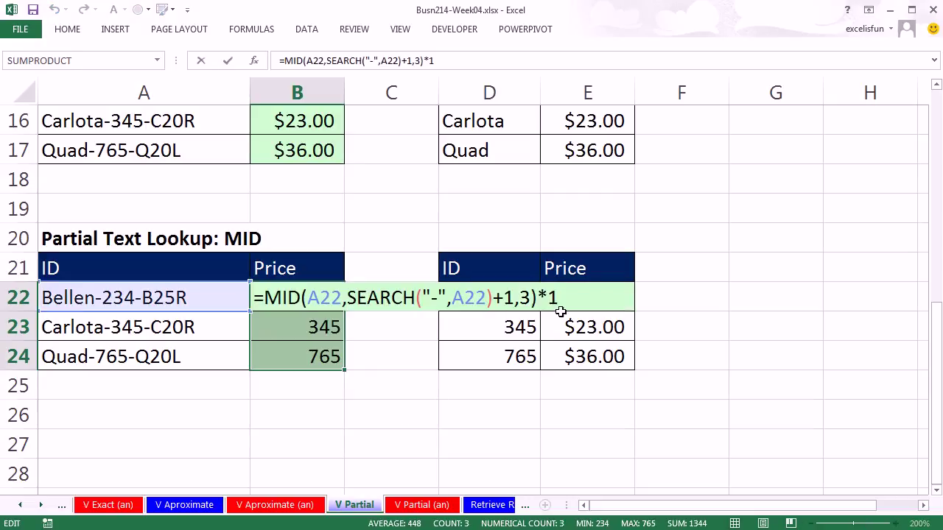
key(BackSpace)
key(BackSpace)
text(+0)
key(ctrl+Return)
key(F2)
key(ctrl+Return)
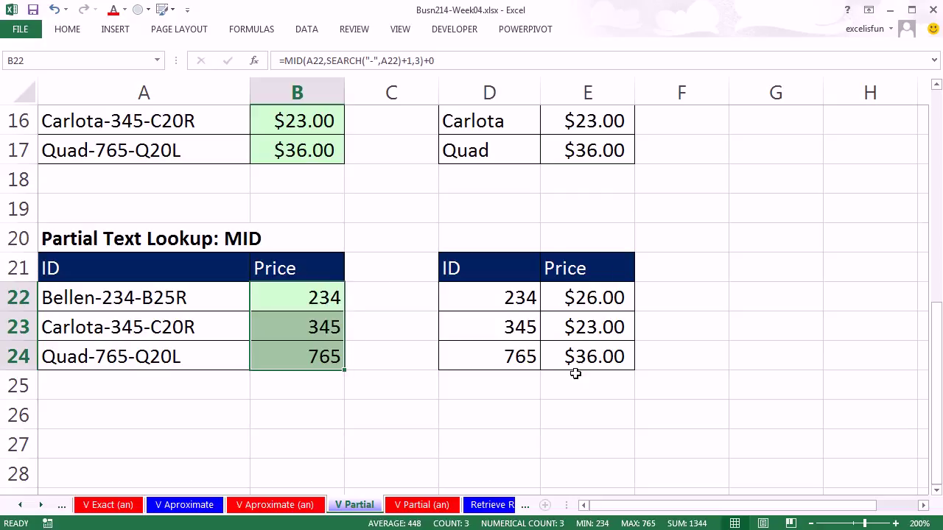
- Wrap the MID formula in B22 in VLOOKUP as the lookup value, with $D$22:$E$24 as the absolute table array
key(F2)
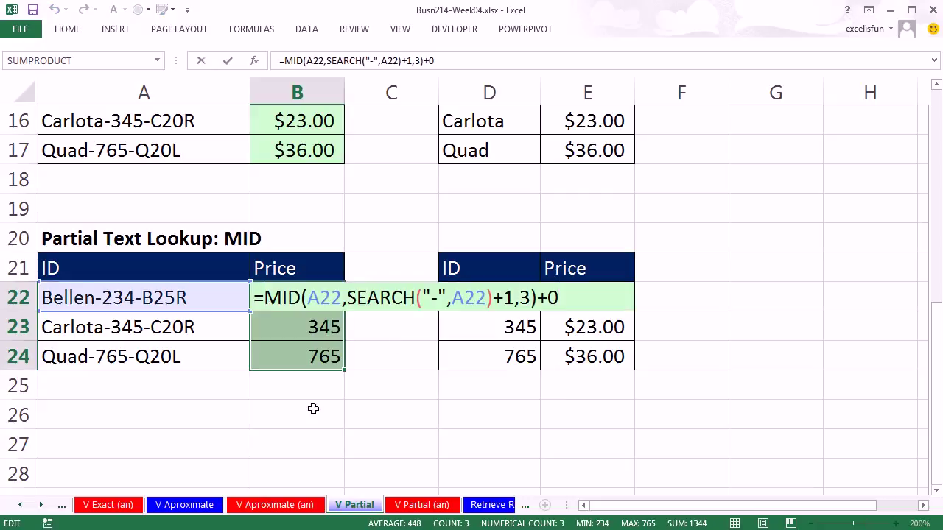
text(vl)
key(Tab)
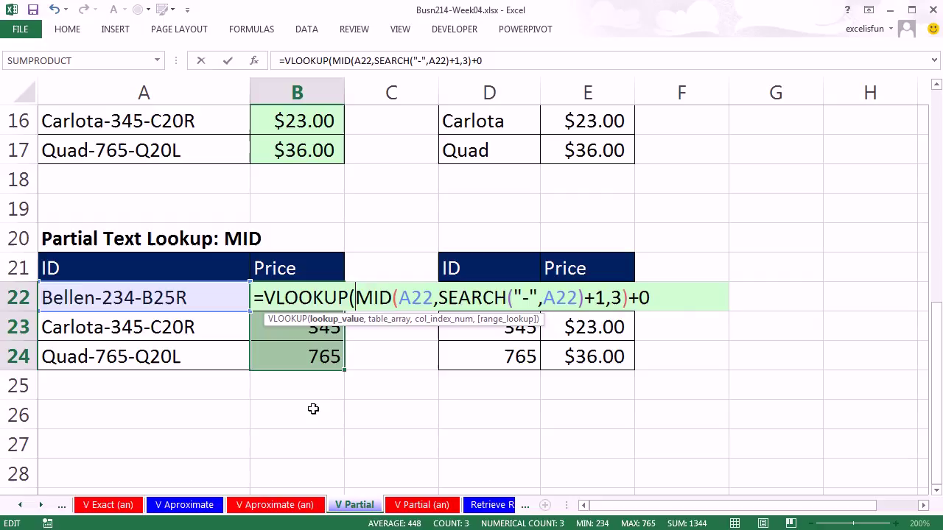
click(335, 320)
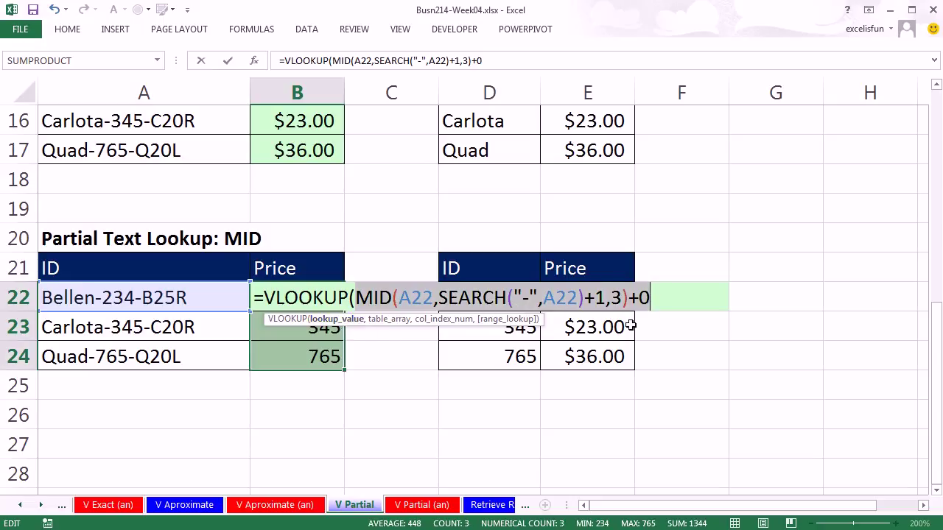
click(653, 298)
text(,)
drag(604, 357, 513, 298)
key(F4)
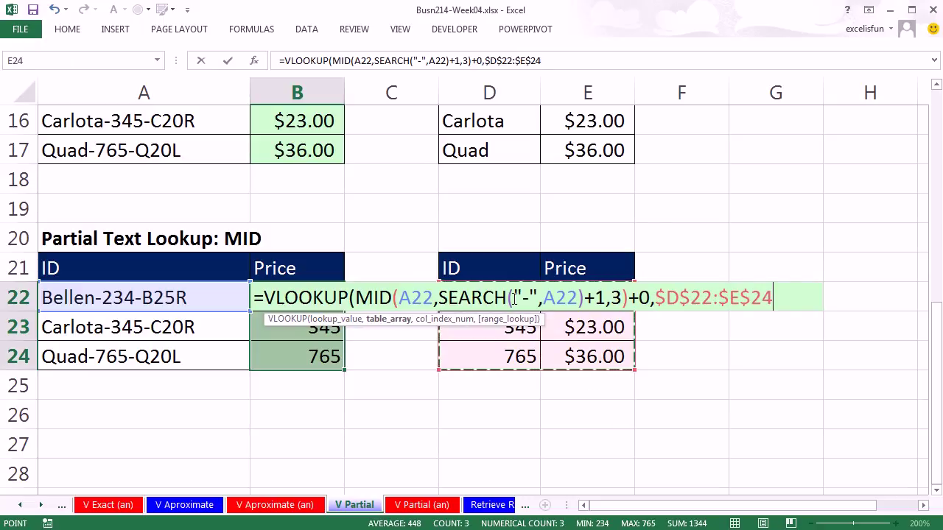
- Complete the VLOOKUP with column index 2 and exact match 0, and enter it across B22:B24
text(,)
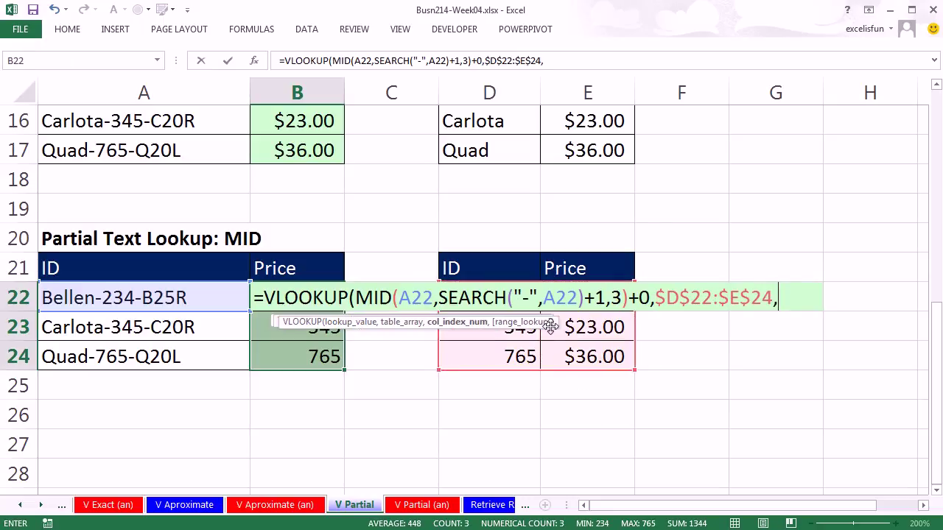
text(2,)
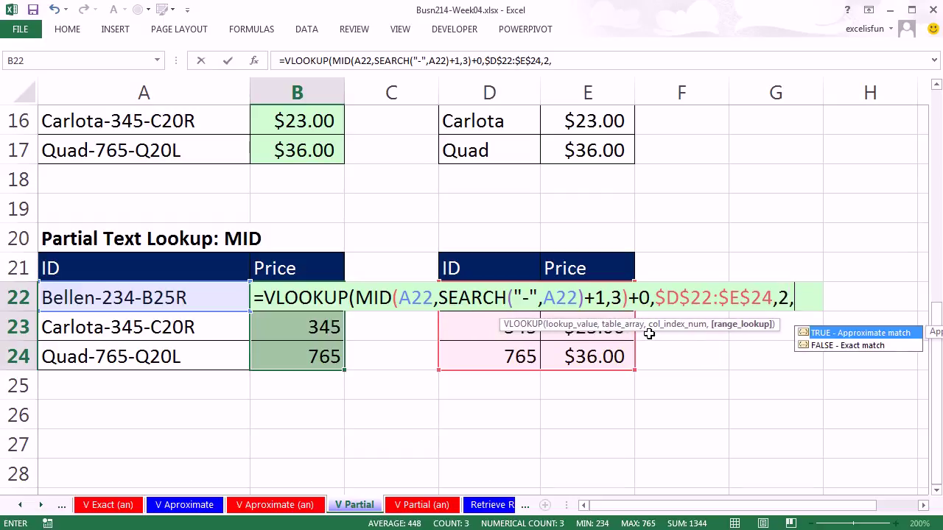
text(0))
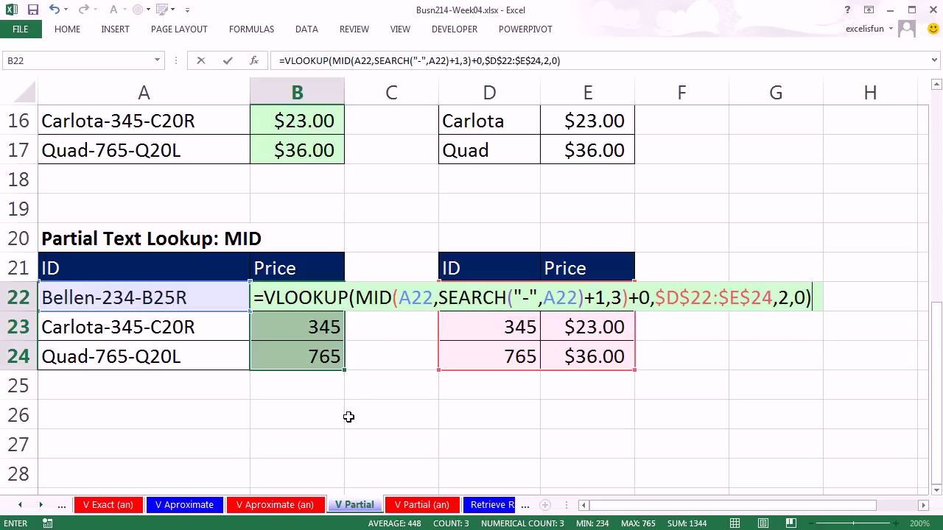
key(ctrl+Return)
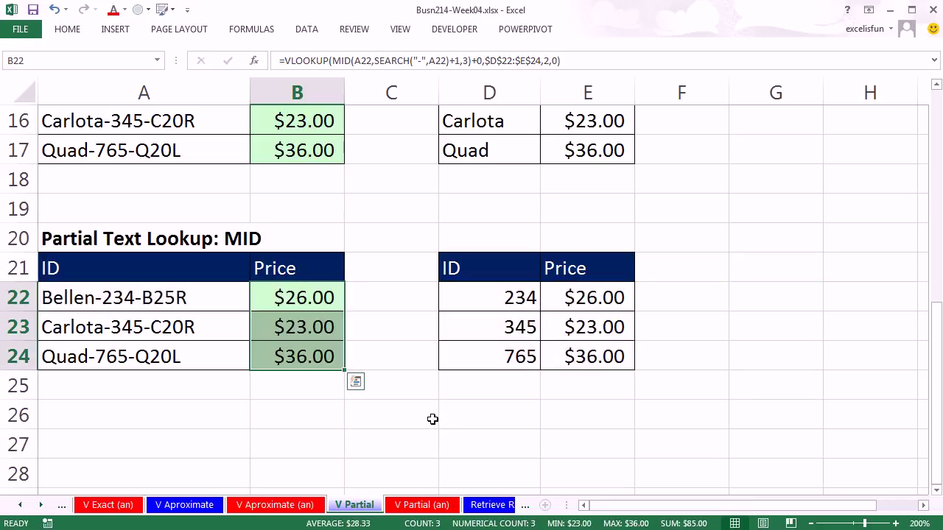
- Review the VLOOKUP and RIGHT formula in B9 by opening it in the cell, leaving it unchanged
scroll(433, 419, up, 4)
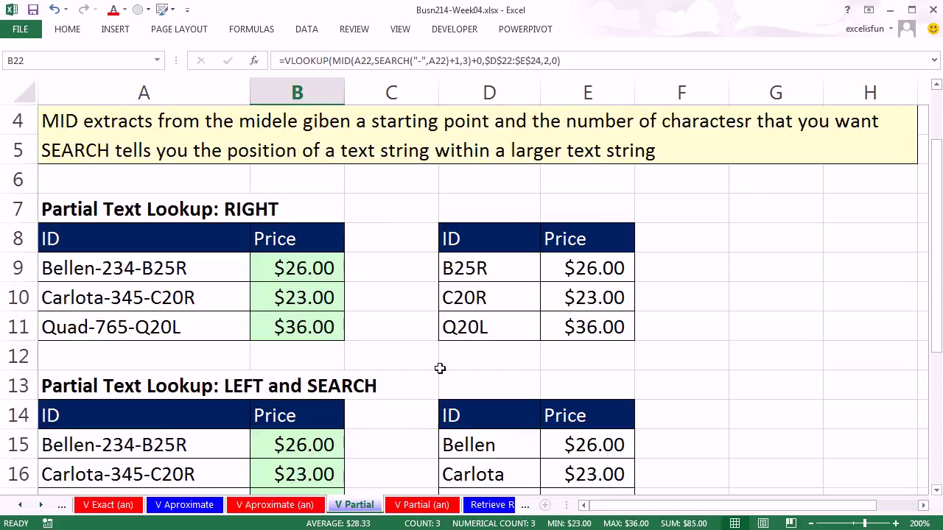
click(780, 272)
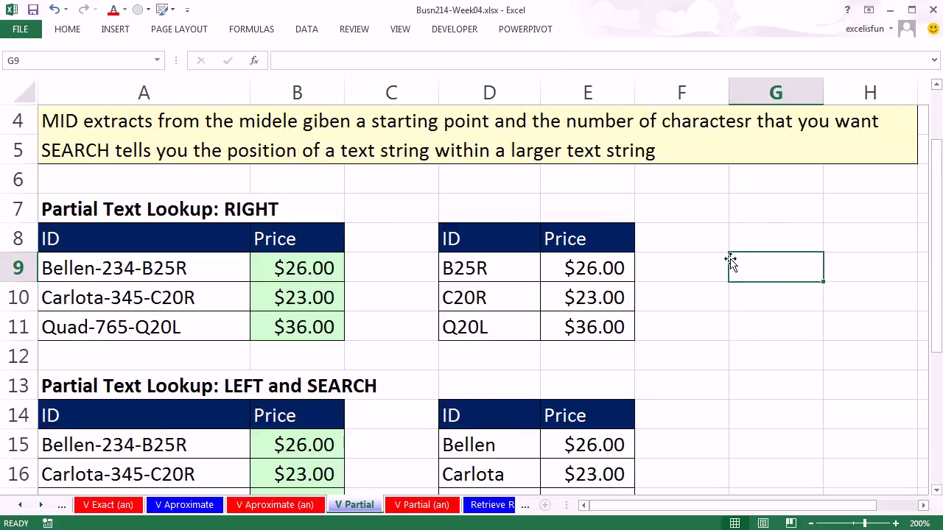
click(297, 272)
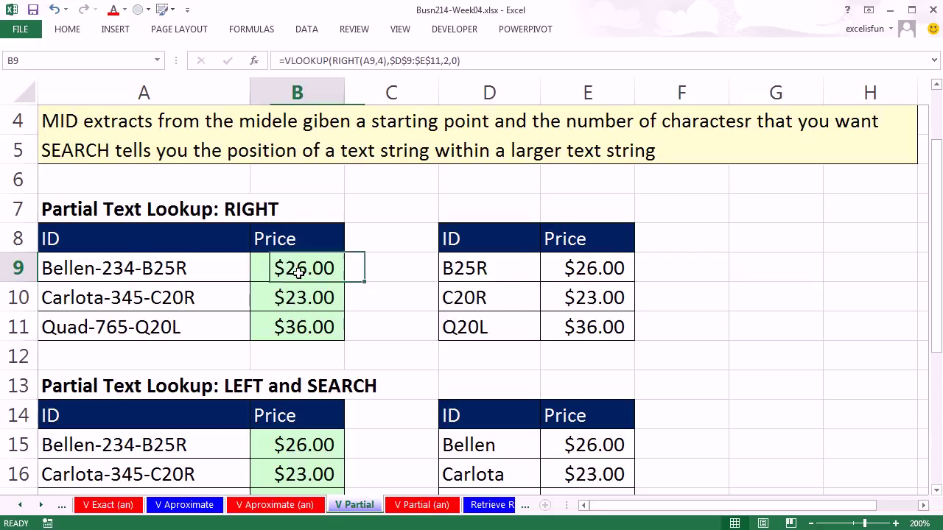
double_click(297, 272)
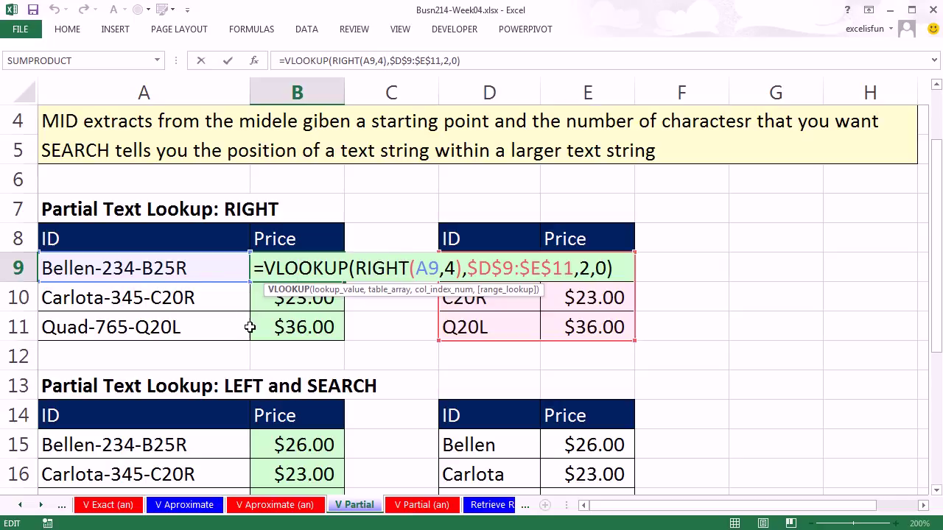
key(Escape)
- Review the VLOOKUP formula with LEFT and SEARCH in B15, keeping the formula as it is
scroll(286, 350, down, 1)
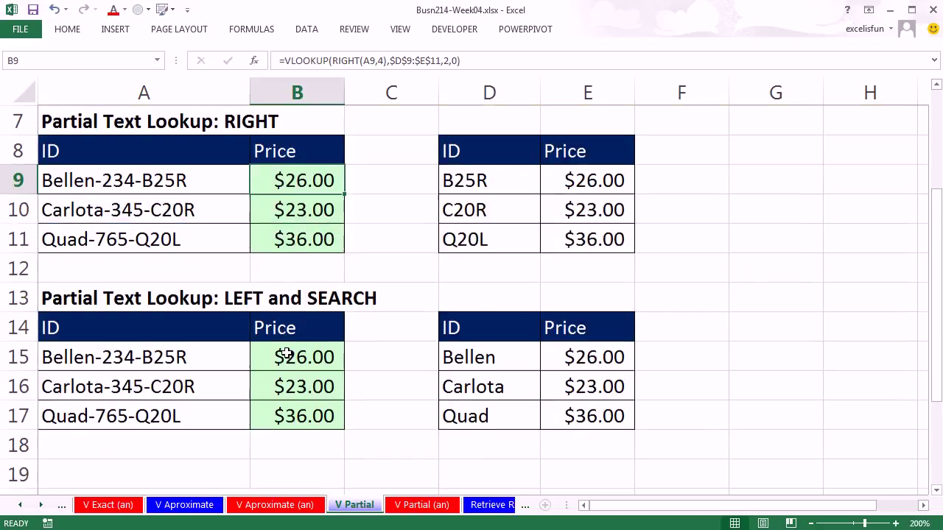
scroll(282, 355, down, 1)
double_click(292, 267)
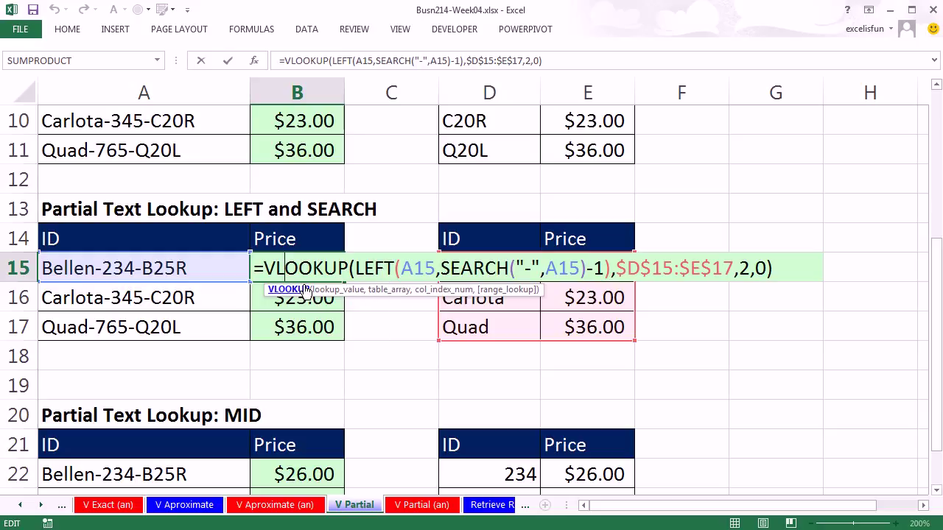
key(ctrl+Return)
- Open the MID formula in B22 and highlight its +0 part and the whole lookup_value argument to examine the text-to-number conversion
scroll(347, 378, down, 2)
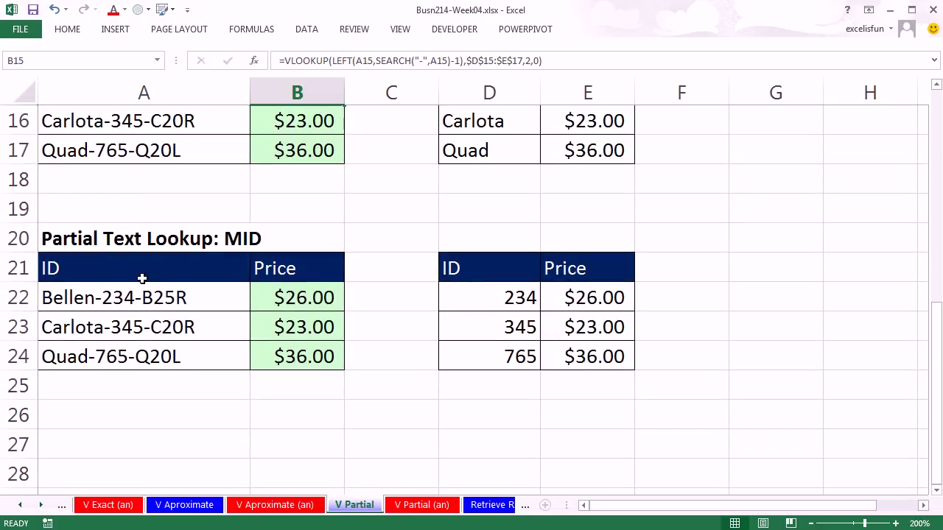
double_click(284, 297)
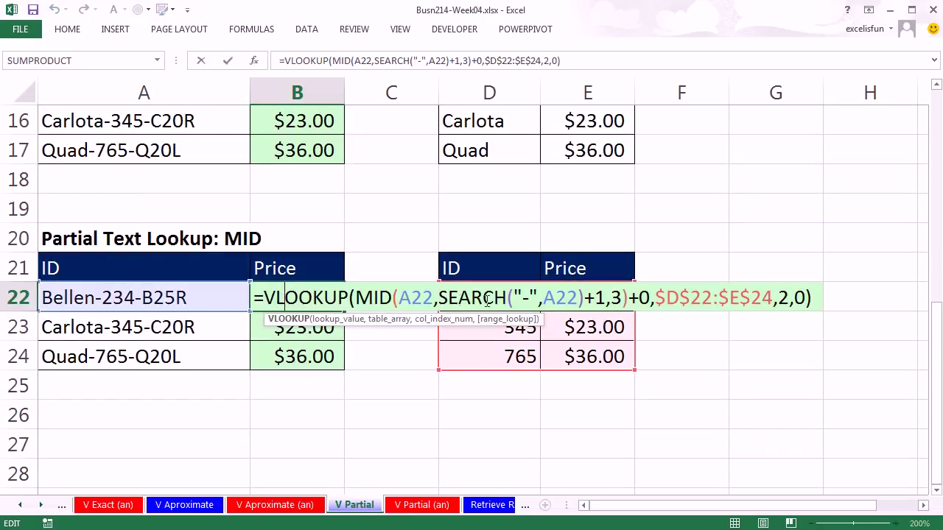
click(629, 297)
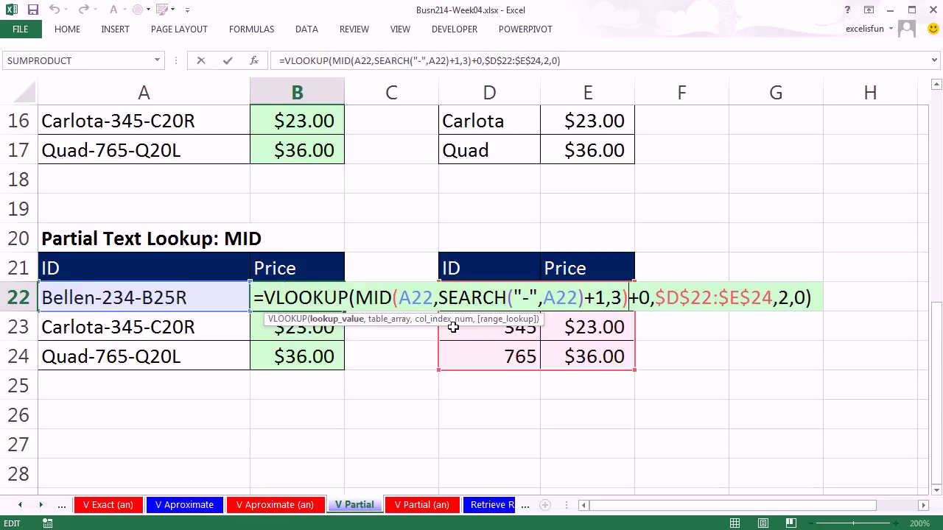
click(347, 319)
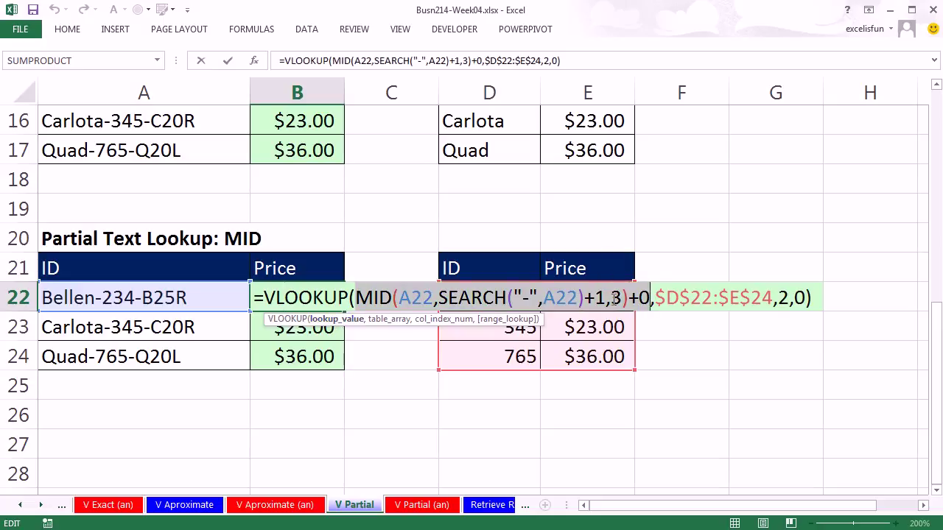
drag(628, 297, 650, 299)
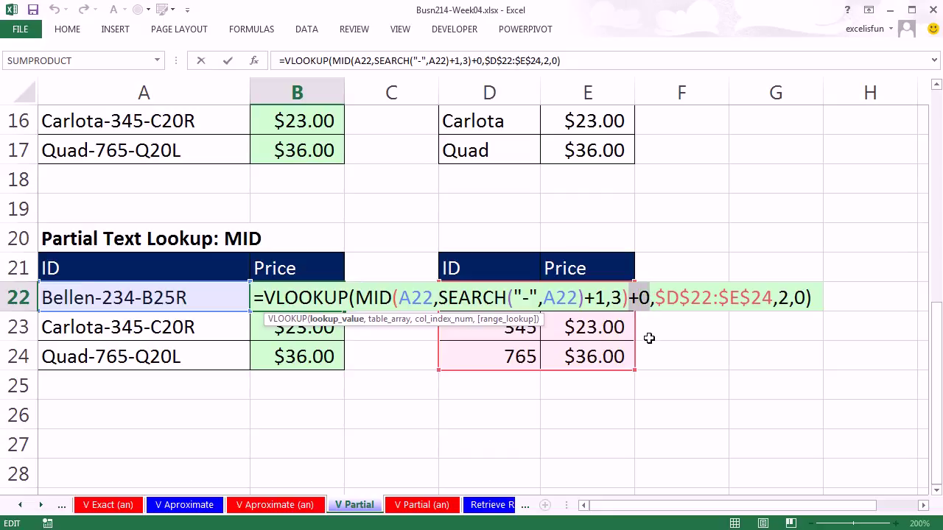
click(345, 319)
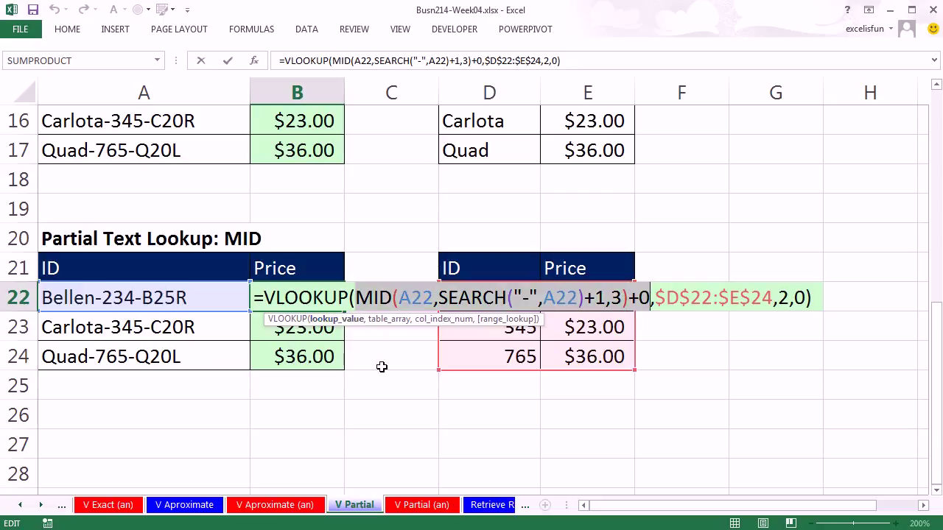